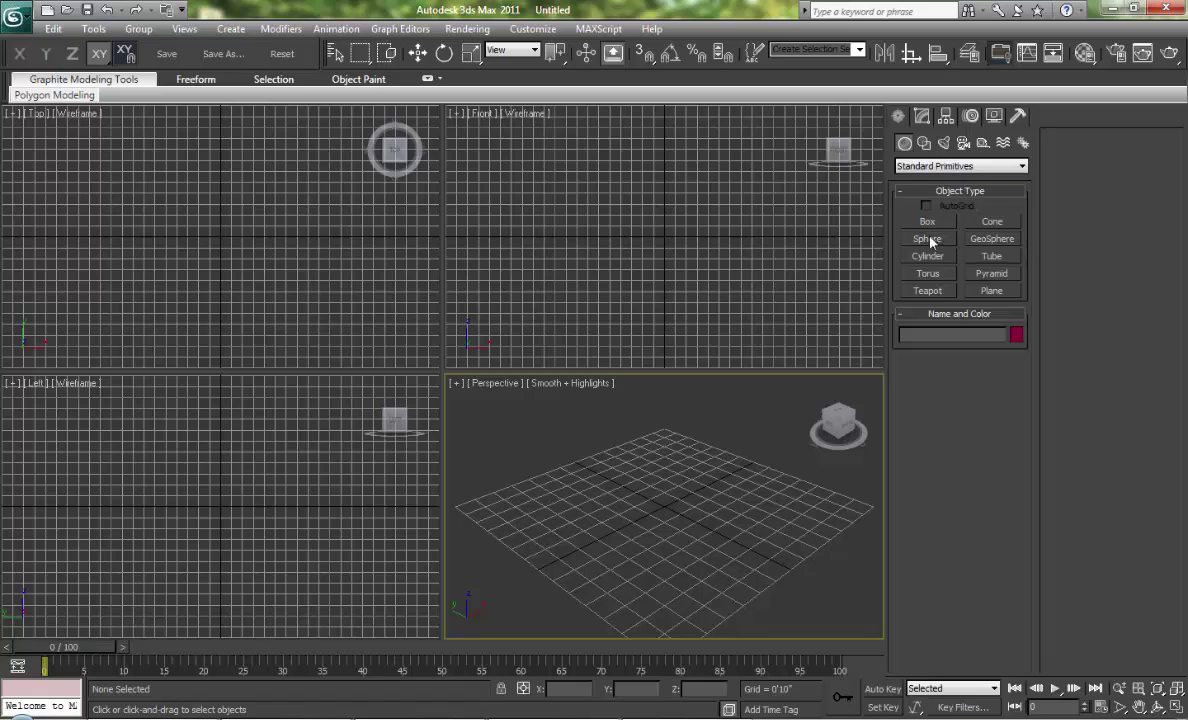
# Step: Create a box about 6'10" long, 3'6" wide and 2'6" high near the centre of the grid in the perspective view
pyautogui.click(914, 169)
pyautogui.click(927, 222)
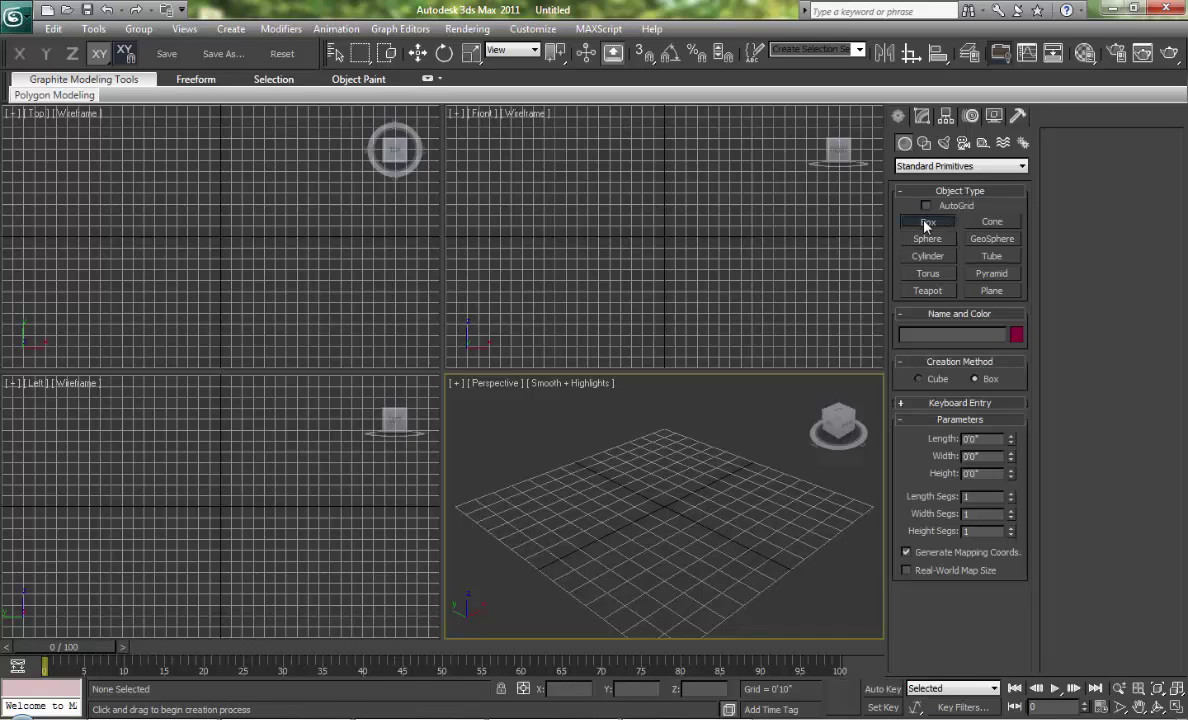
pyautogui.moveTo(610, 477); pyautogui.dragTo(658, 562)
pyautogui.click(659, 521)
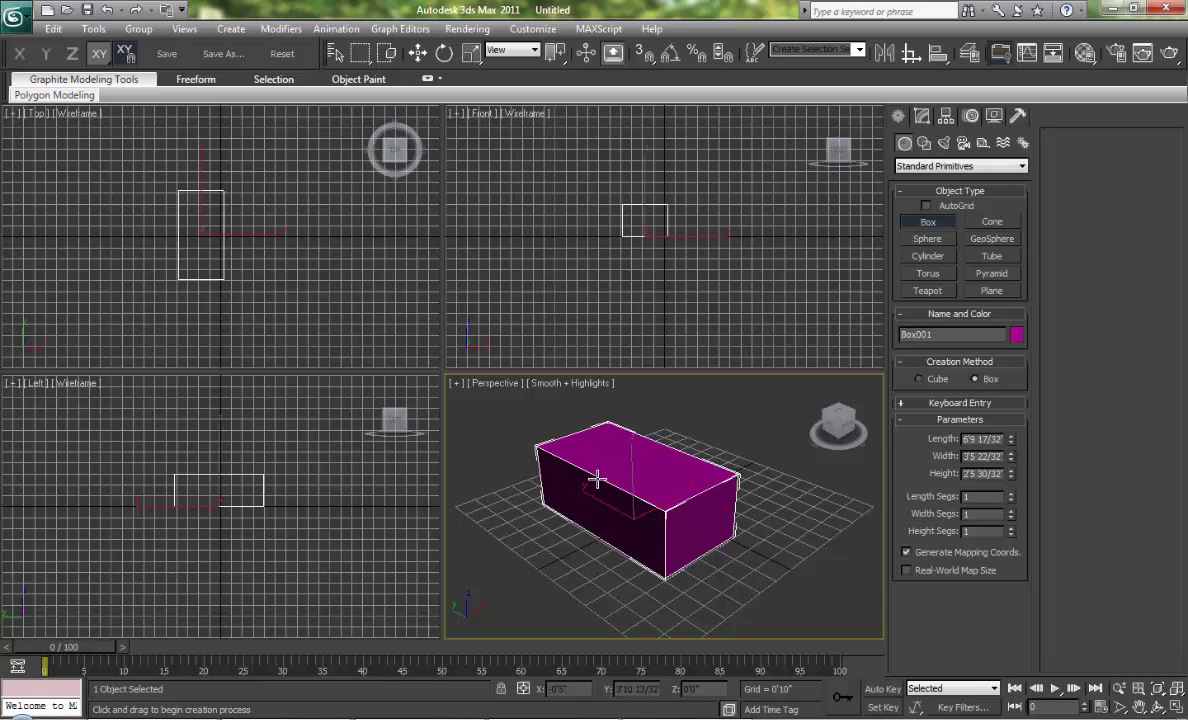
# Step: Maximise the perspective view, show edged faces, and inspect the box from several sides and from above
pyautogui.hotkey('alt', 'w')
pyautogui.press('F4')
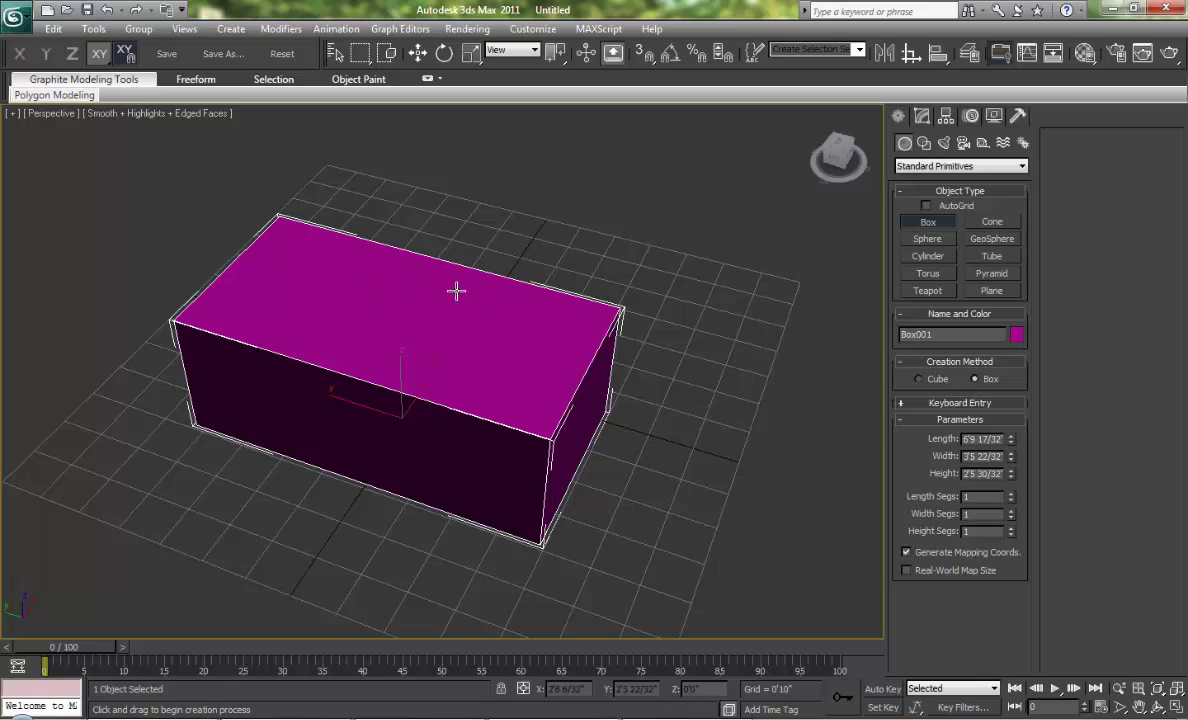
pyautogui.keyDown('alt'); pyautogui.moveTo(517, 416); pyautogui.dragTo(448, 405, button='middle'); pyautogui.keyUp('alt')
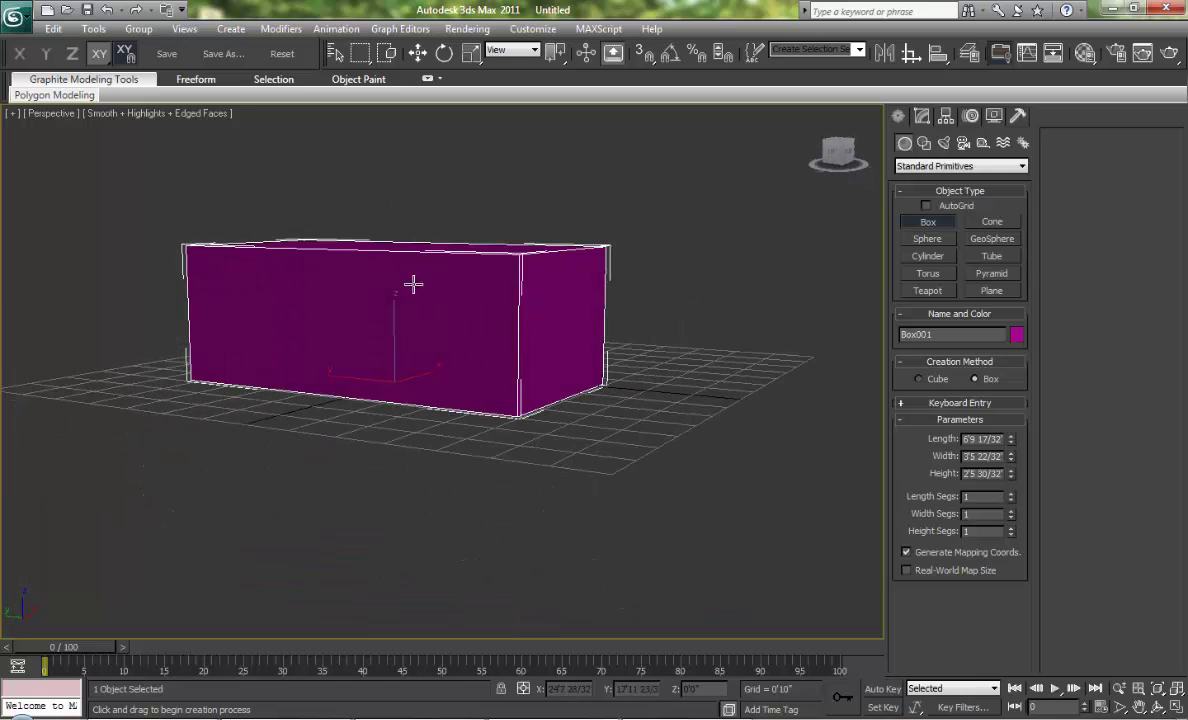
pyautogui.keyDown('alt'); pyautogui.moveTo(413, 285); pyautogui.dragTo(392, 339, button='middle'); pyautogui.keyUp('alt')
pyautogui.keyDown('alt'); pyautogui.moveTo(460, 288); pyautogui.dragTo(361, 273, button='middle'); pyautogui.keyUp('alt')
pyautogui.keyDown('alt'); pyautogui.moveTo(308, 347); pyautogui.dragTo(491, 331, button='middle'); pyautogui.keyUp('alt')
pyautogui.keyDown('alt'); pyautogui.moveTo(594, 331); pyautogui.dragTo(605, 392, button='middle'); pyautogui.keyUp('alt')
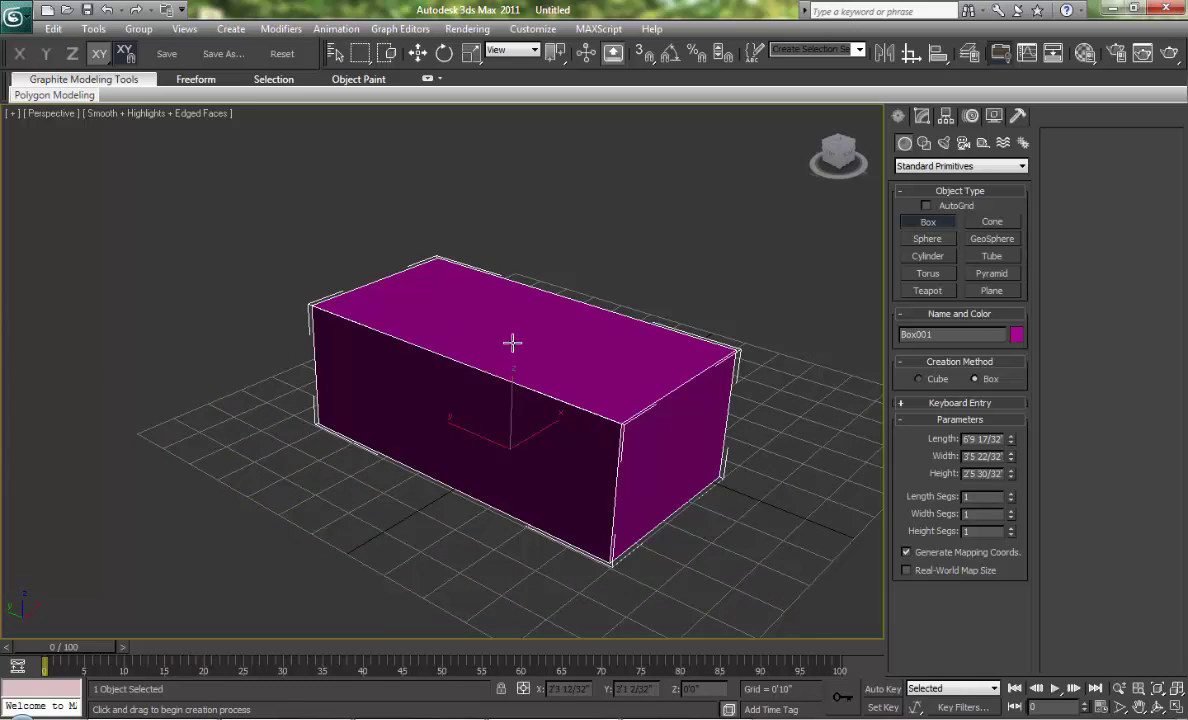
pyautogui.keyDown('alt'); pyautogui.moveTo(513, 342); pyautogui.dragTo(521, 285, button='middle'); pyautogui.keyUp('alt')
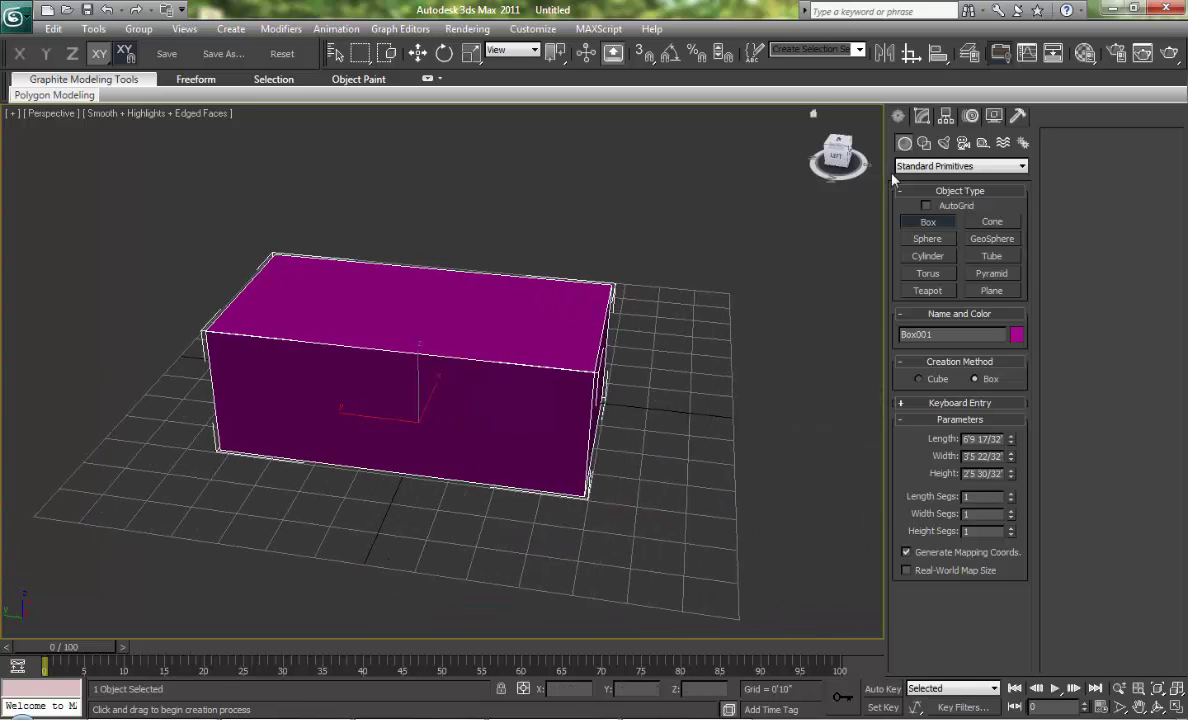
# Step: Create a pointed cone with a base radius of about 1'3" beside the short end of the box
pyautogui.click(992, 222)
pyautogui.moveTo(725, 427); pyautogui.dragTo(708, 456)
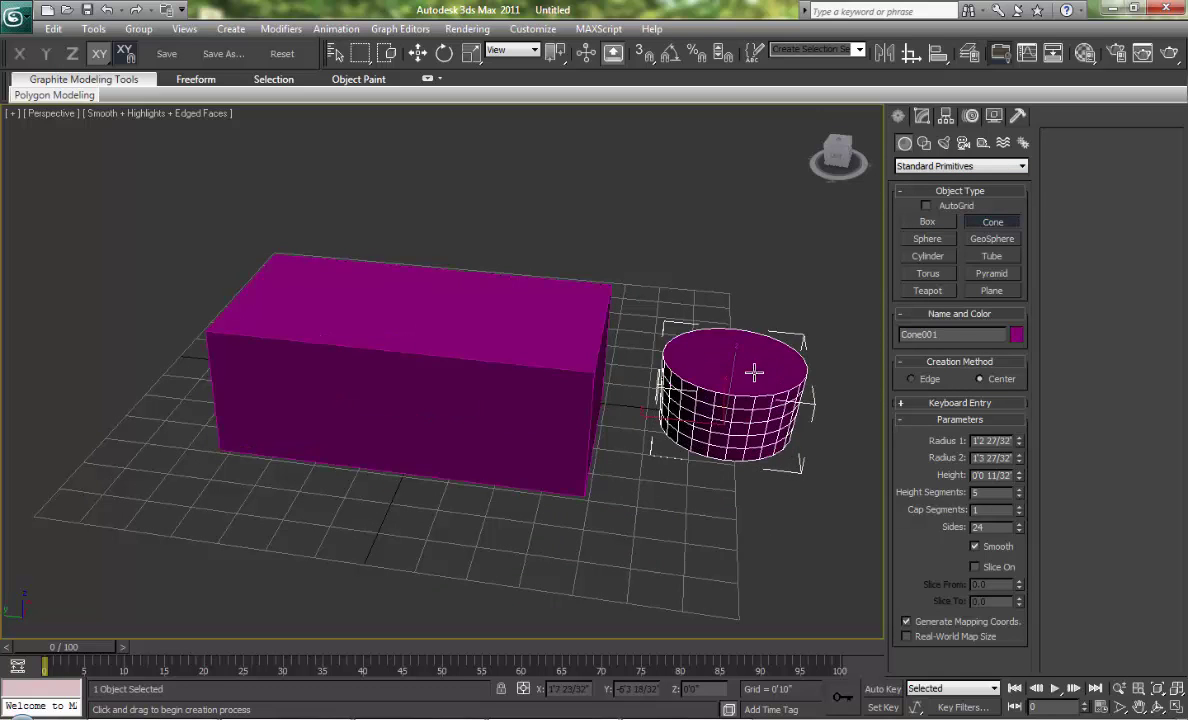
pyautogui.click(760, 311)
pyautogui.click(771, 400)
# Step: Create a cylinder about 8" in radius and 1'4" high next to the box's near corner
pyautogui.click(928, 256)
pyautogui.moveTo(615, 498); pyautogui.dragTo(636, 524)
pyautogui.click(589, 416)
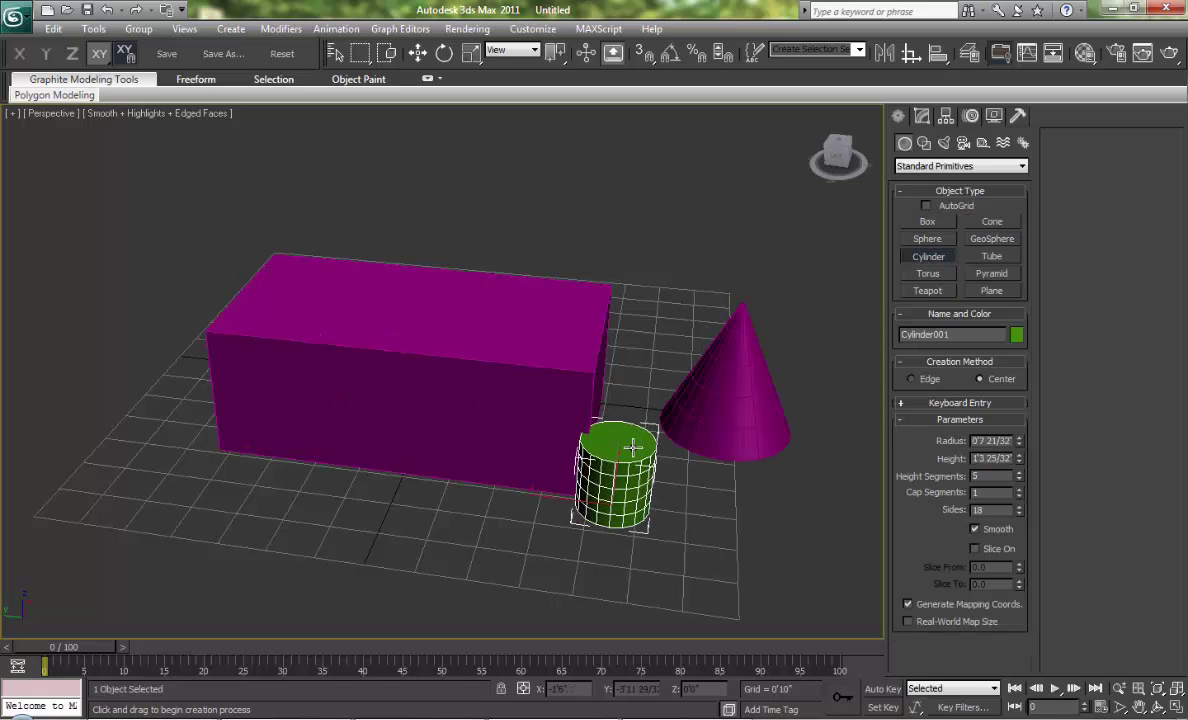
# Step: Create a sphere with a radius of about 1'4" in front of the cone, then end sphere creation
pyautogui.click(928, 239)
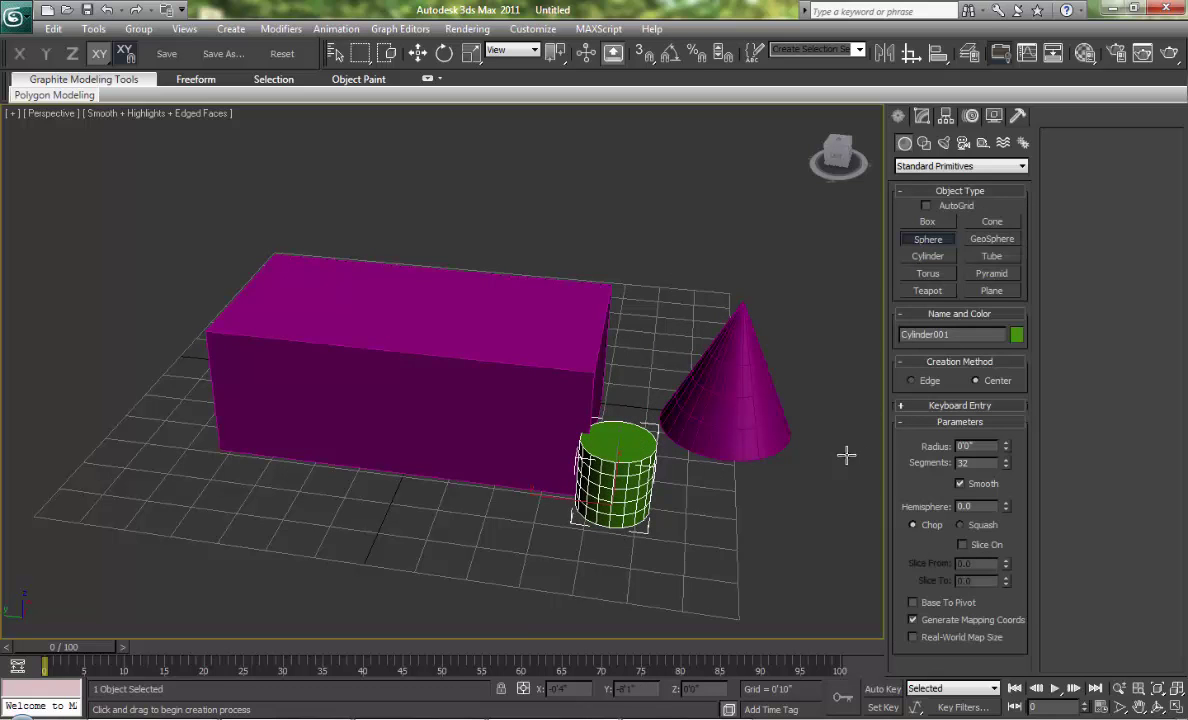
pyautogui.moveTo(805, 510); pyautogui.dragTo(875, 545)
pyautogui.moveTo(778, 512); pyautogui.dragTo(667, 514, button='middle')
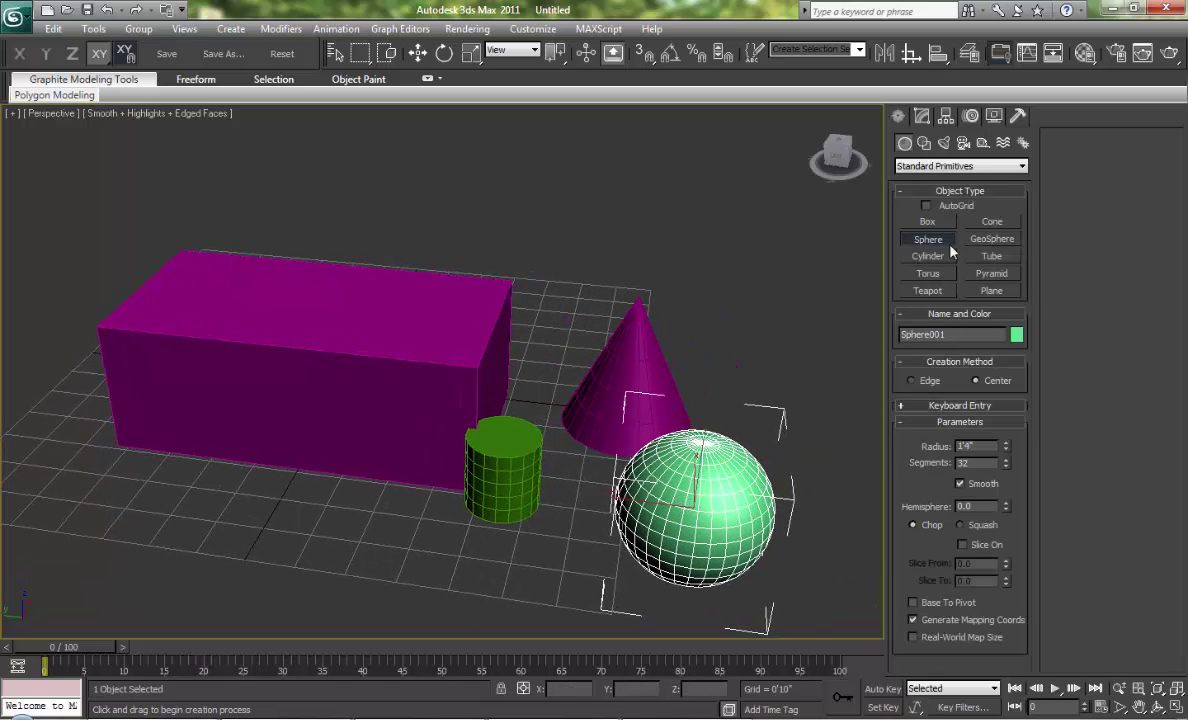
pyautogui.rightClick(772, 310)
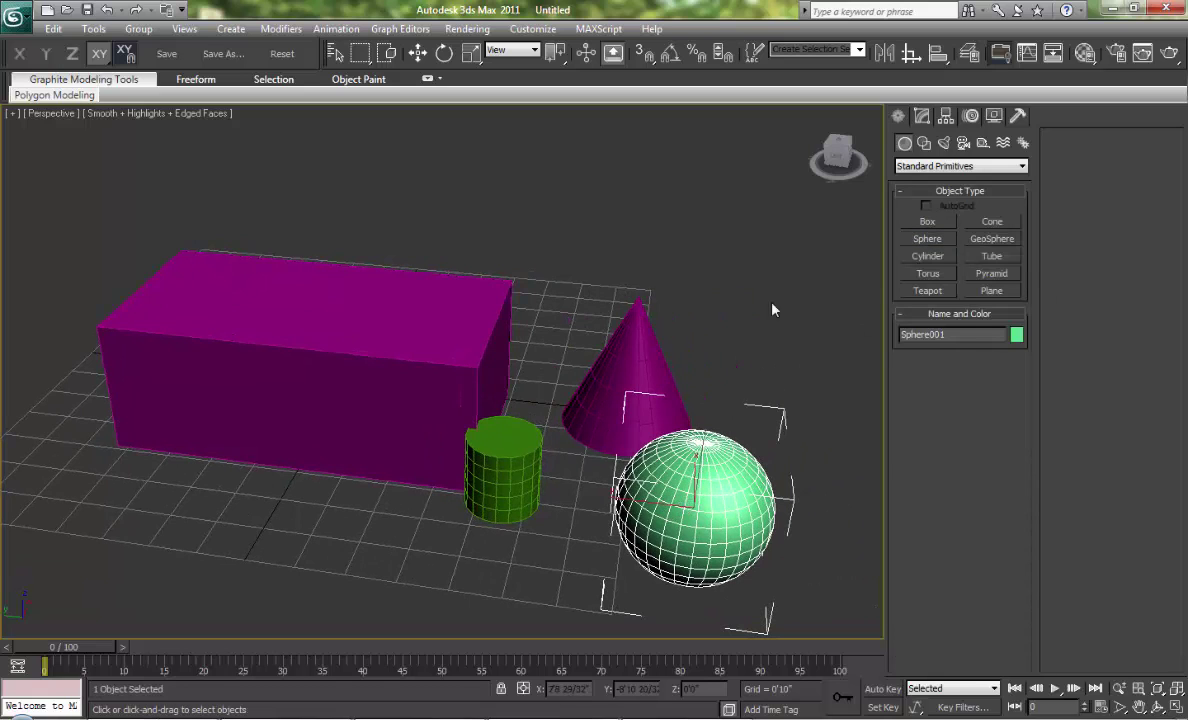
# Step: Delete the box, cone, cylinder and sphere together
pyautogui.moveTo(772, 310); pyautogui.dragTo(422, 484)
pyautogui.press('Delete')
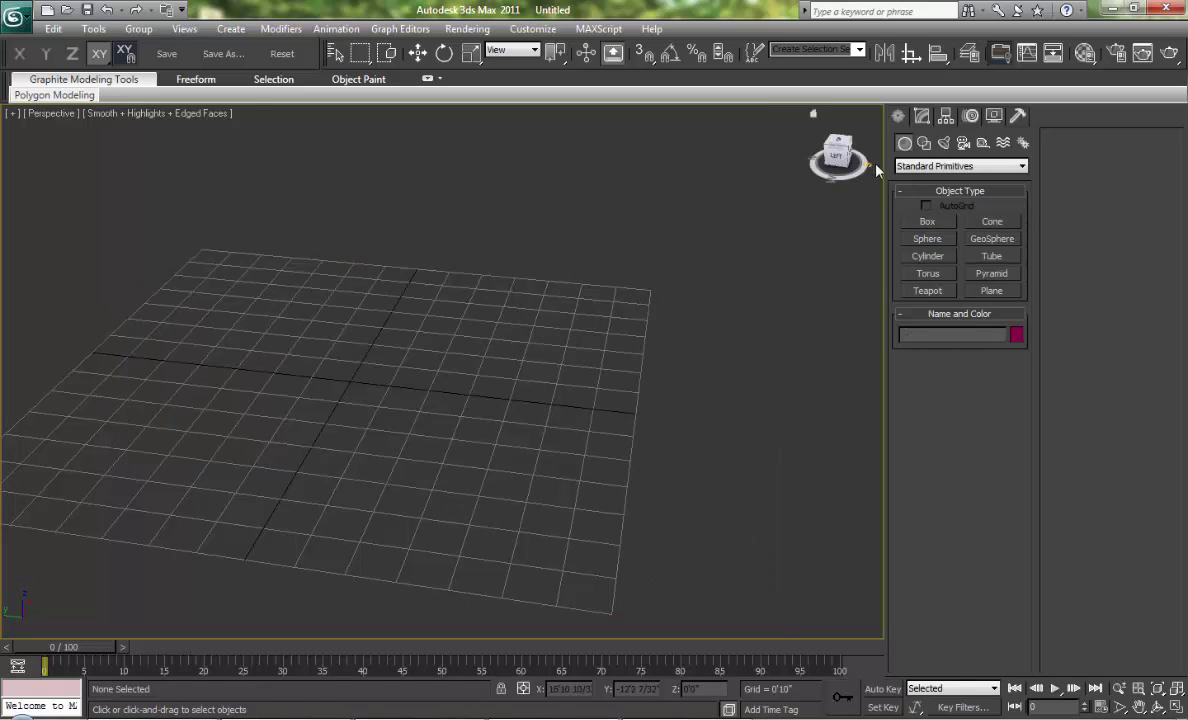
# Step: Create a torus knot from the Extended Primitives with a base radius of about 8" and a cross-section radius of about 4"
pyautogui.click(918, 167)
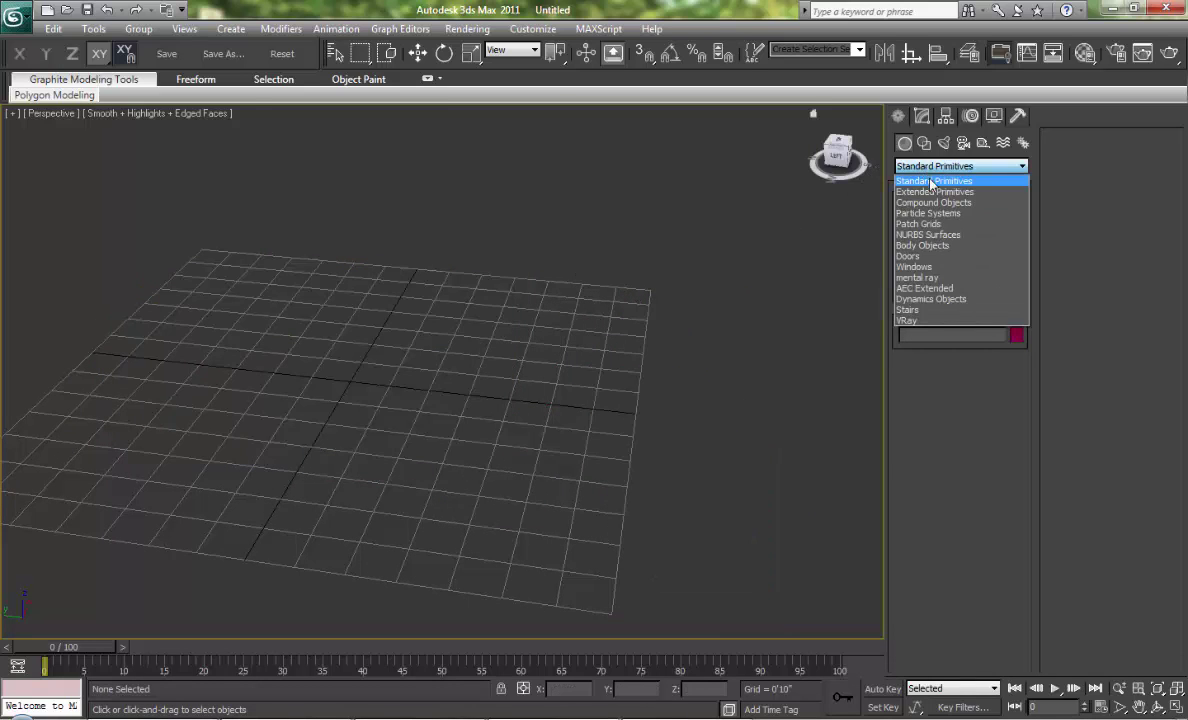
pyautogui.click(935, 192)
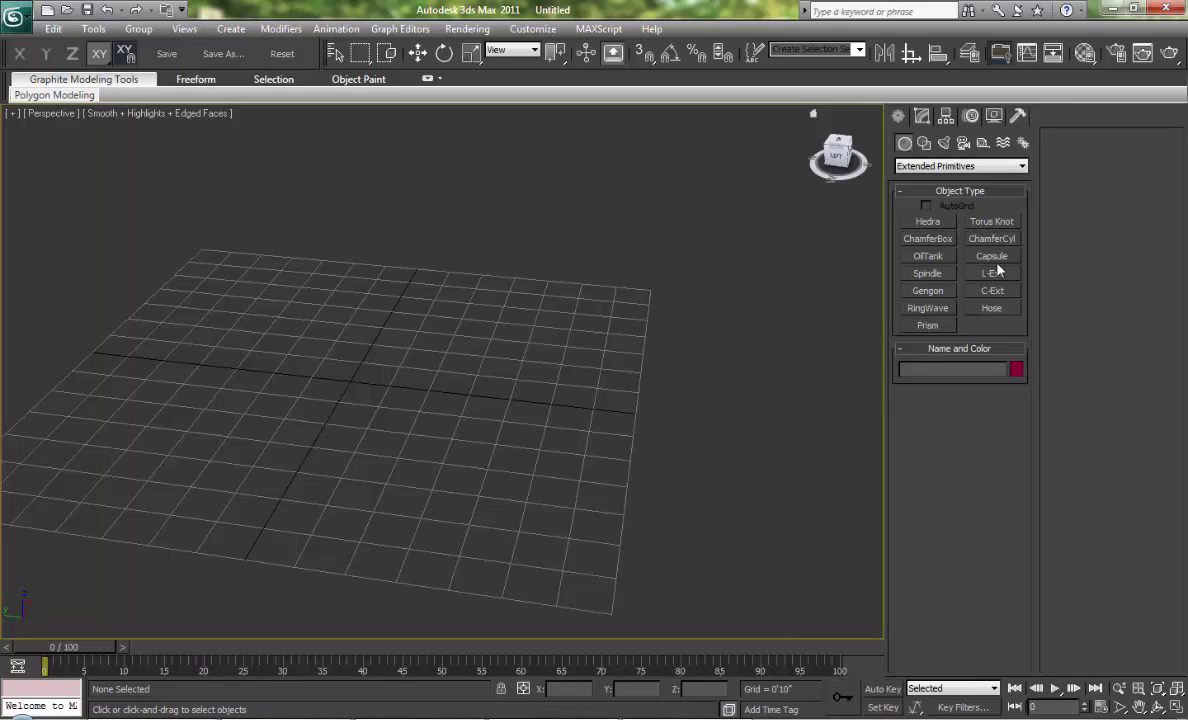
pyautogui.click(993, 222)
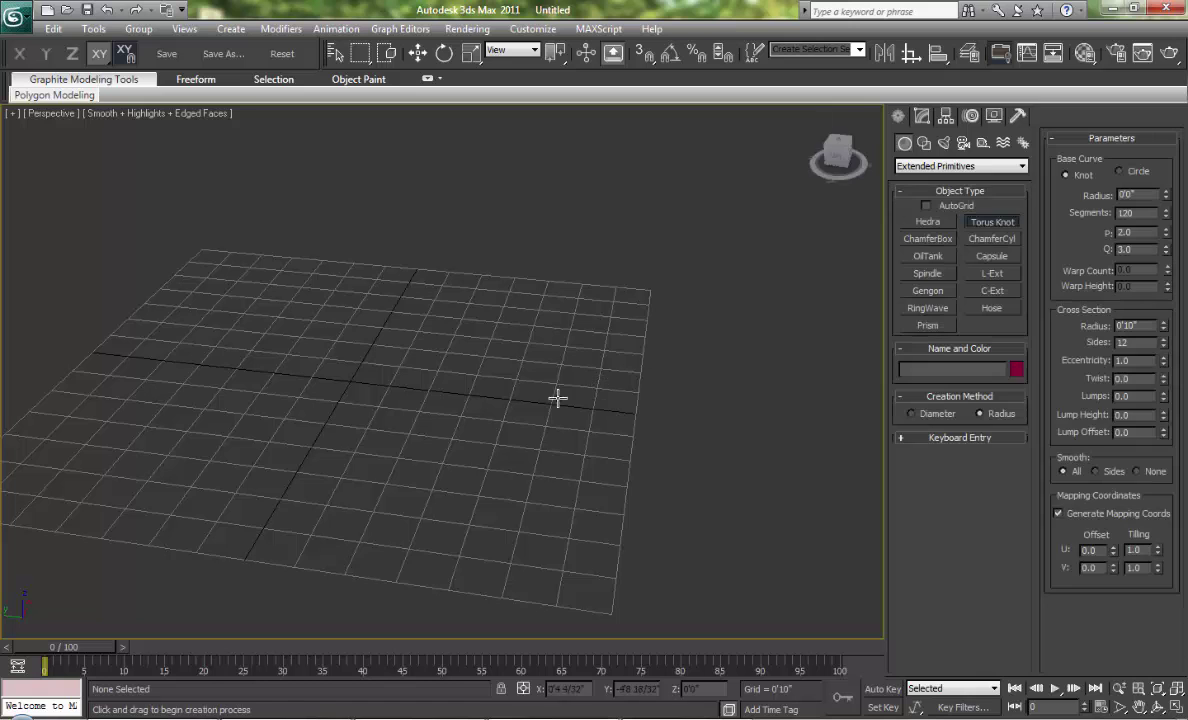
pyautogui.moveTo(533, 398); pyautogui.dragTo(610, 410)
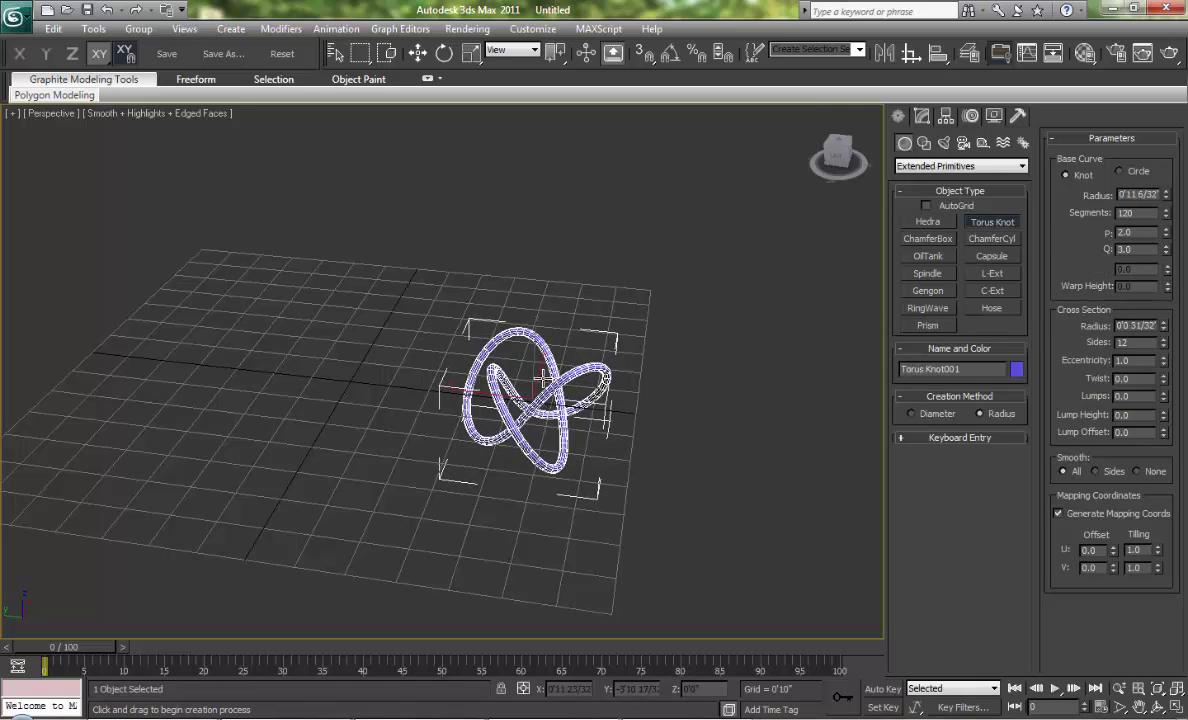
pyautogui.scroll(4, 535, 398)
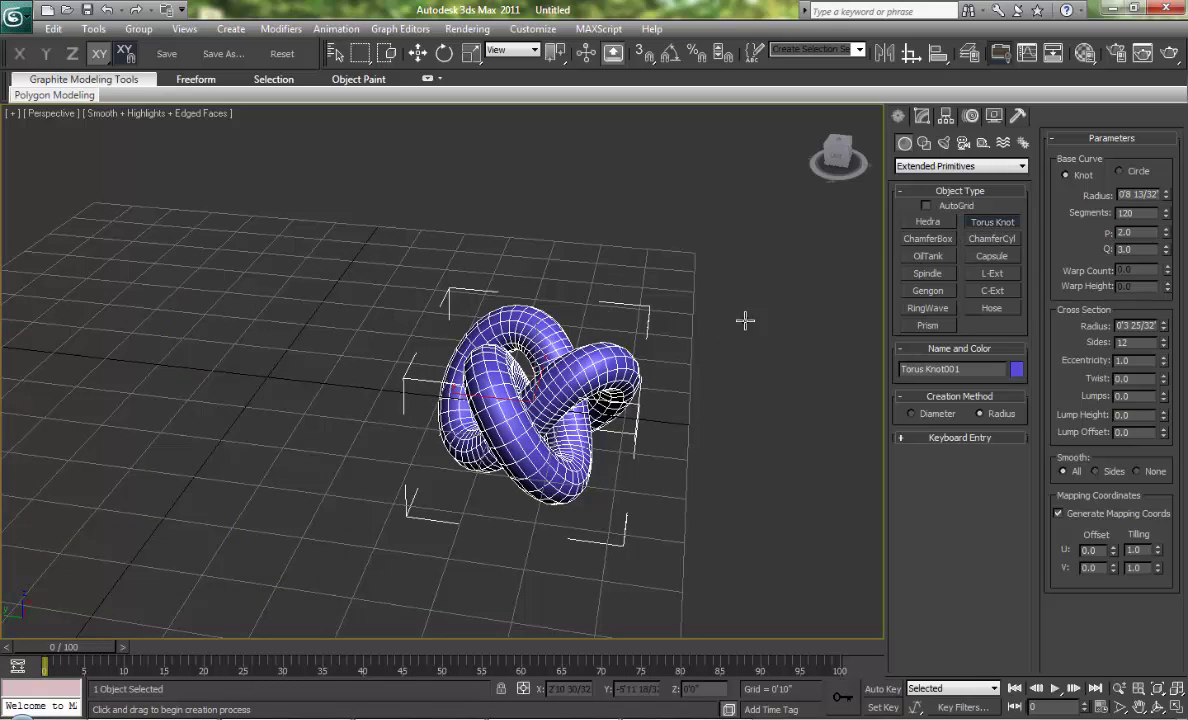
pyautogui.moveTo(679, 314); pyautogui.dragTo(615, 320, button='middle')
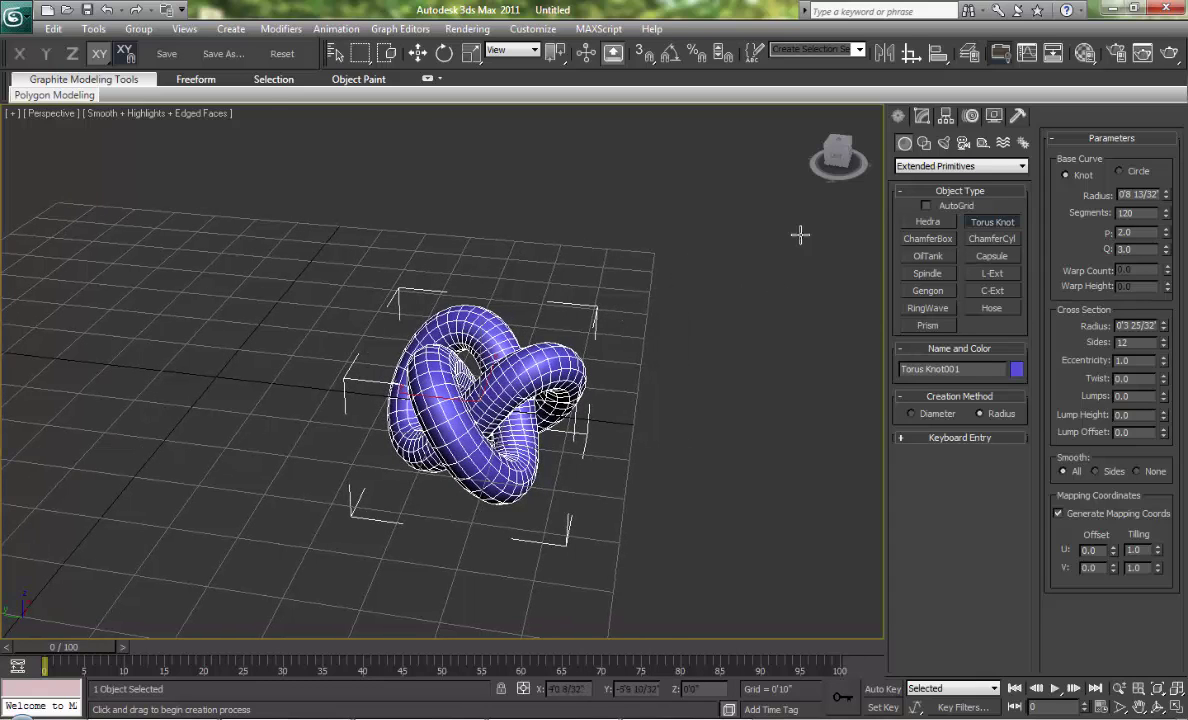
# Step: Return the geometry category to Standard Primitives and view the torus knot from another angle
pyautogui.click(935, 168)
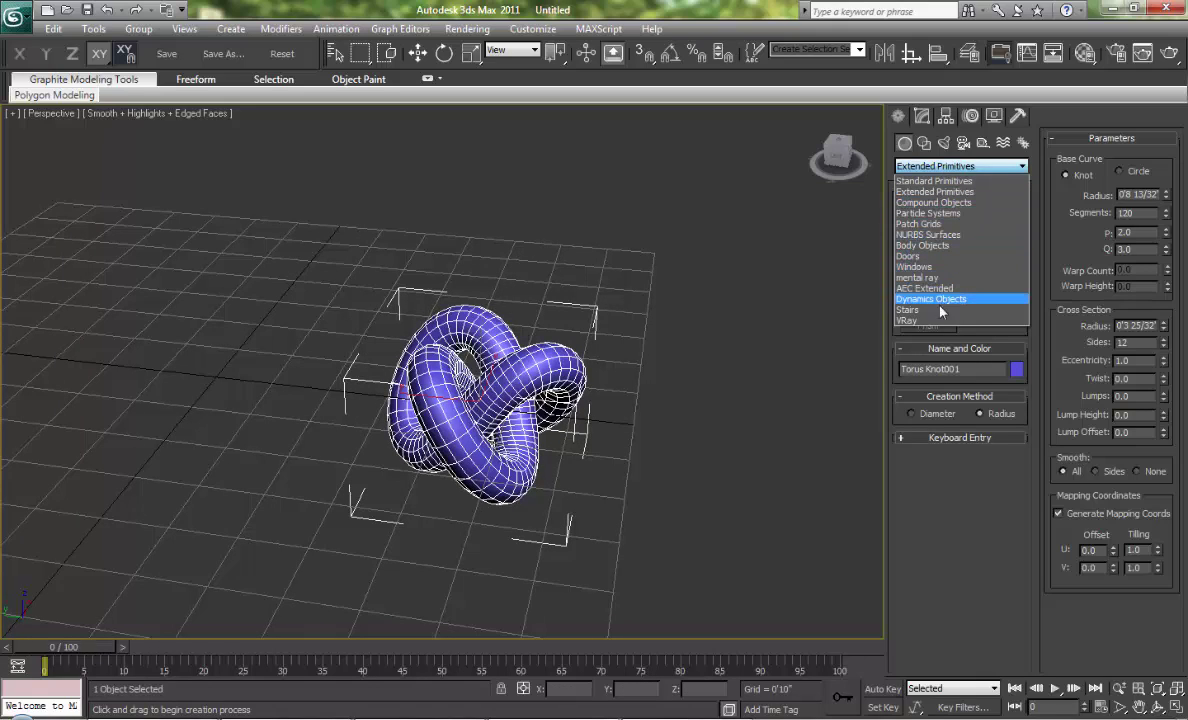
pyautogui.click(934, 181)
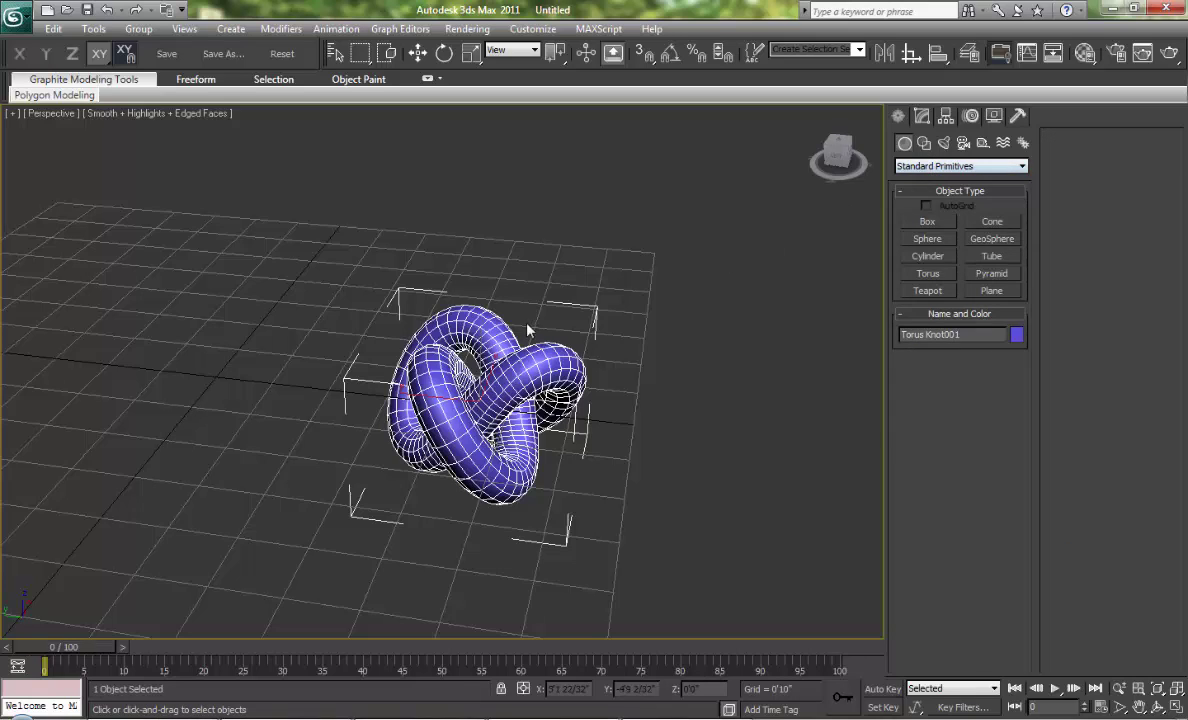
pyautogui.keyDown('alt'); pyautogui.moveTo(594, 337); pyautogui.dragTo(856, 201, button='middle'); pyautogui.keyUp('alt')
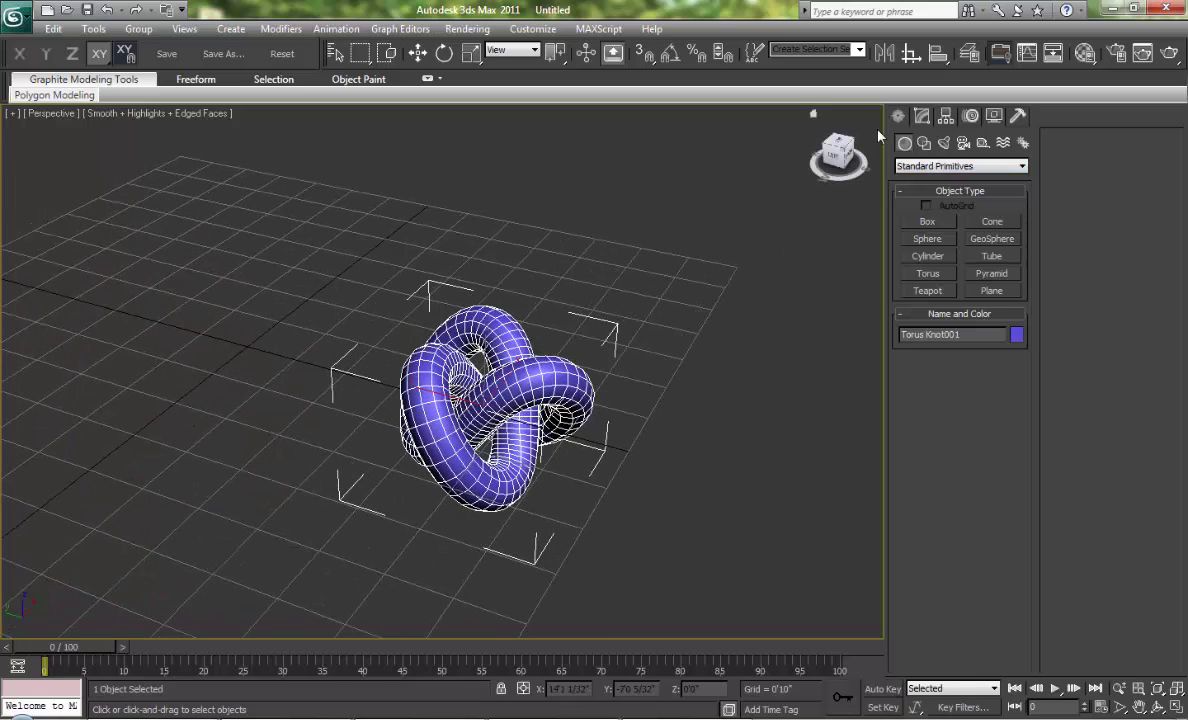
# Step: Draw a closed rectangular line spline, eight by three grid squares, above the torus knot in the Top view, snapping to grid points
pyautogui.click(924, 144)
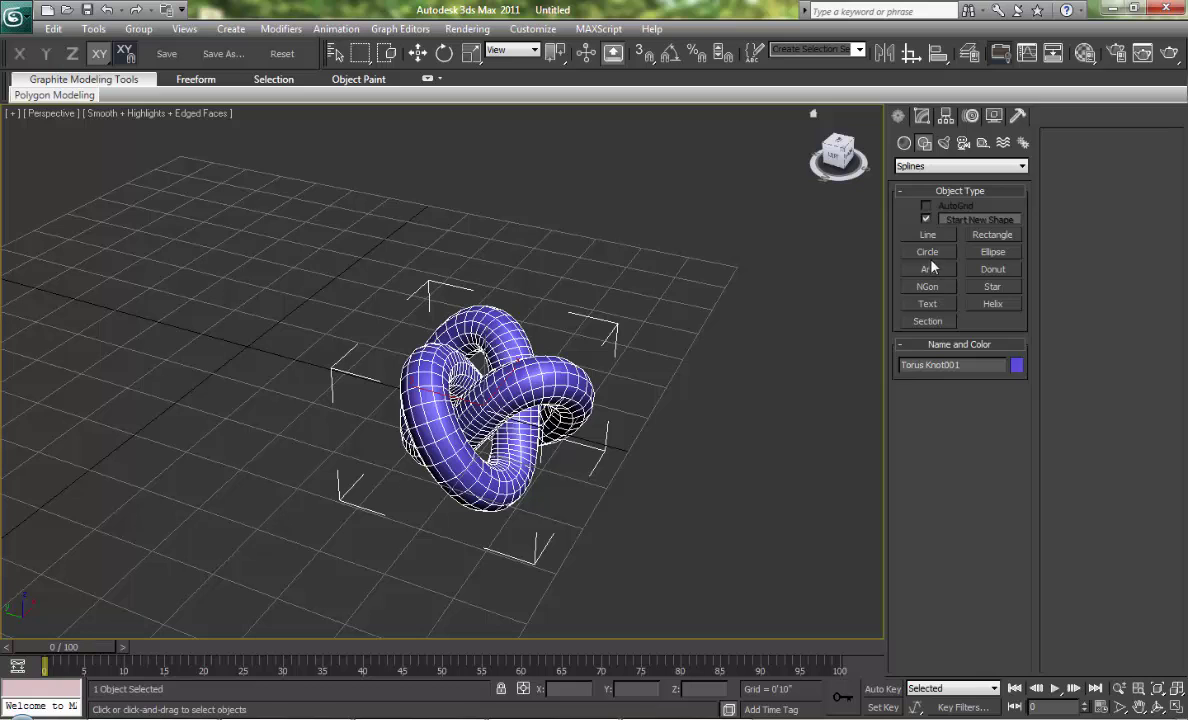
pyautogui.click(927, 236)
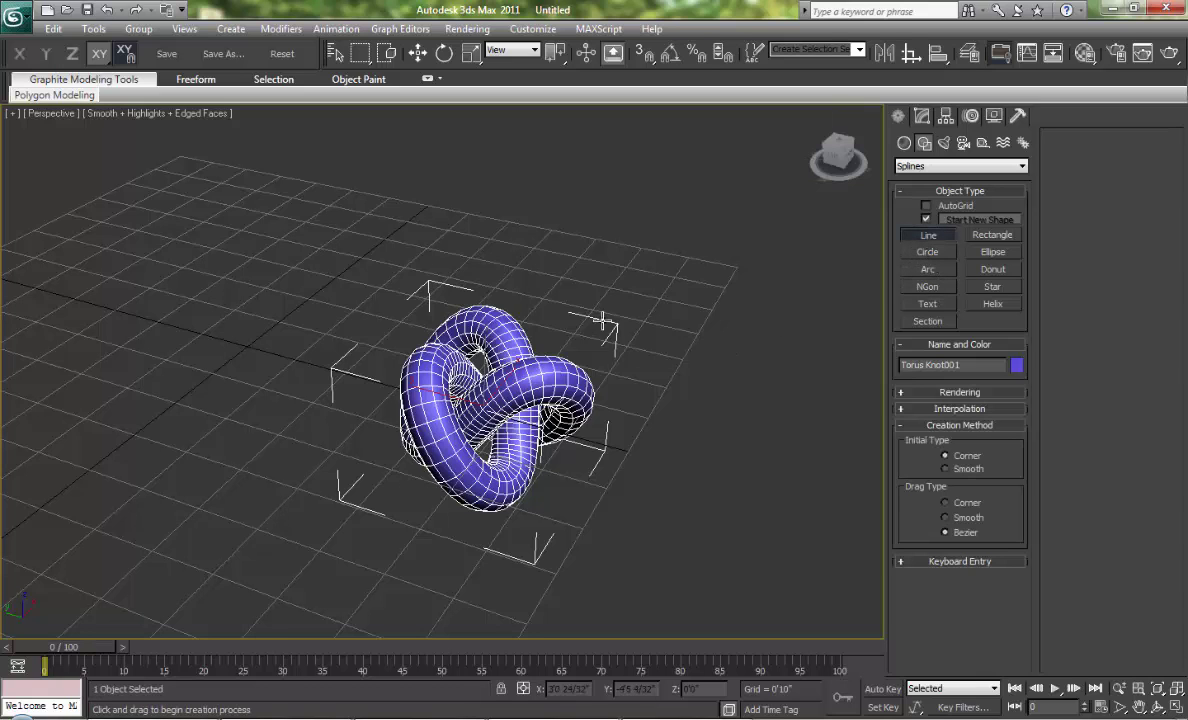
pyautogui.moveTo(560, 330); pyautogui.dragTo(456, 352, button='middle')
pyautogui.press('t')
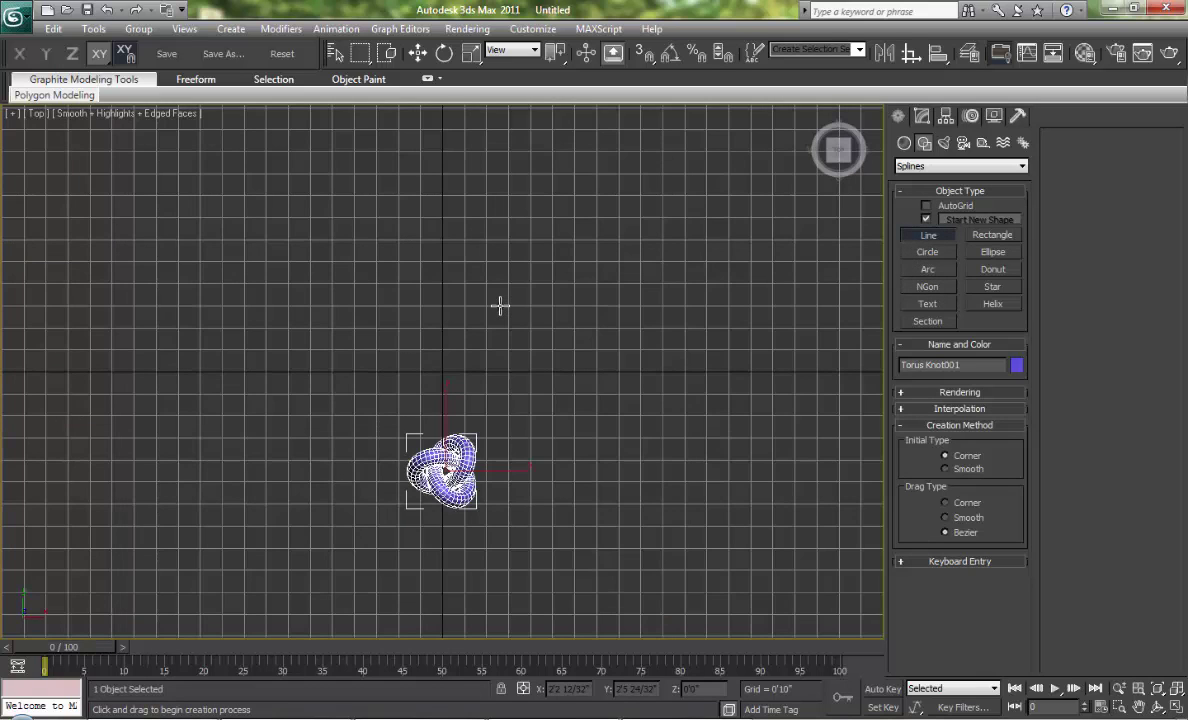
pyautogui.click(398, 217)
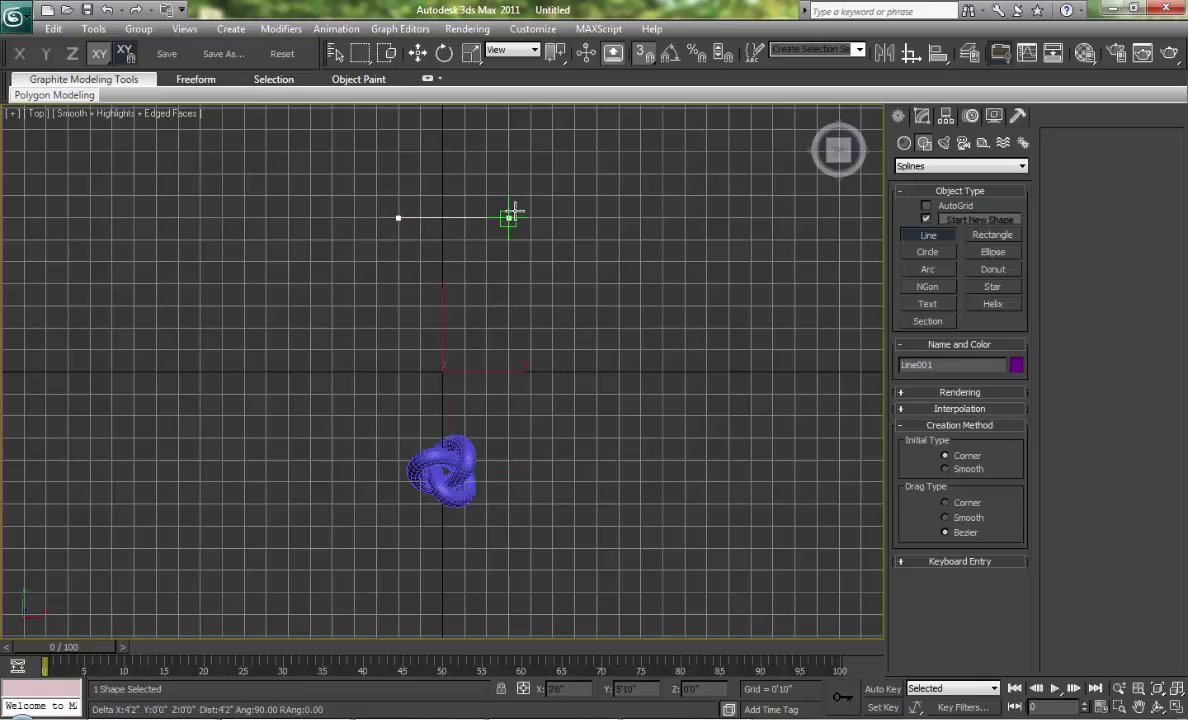
pyautogui.click(574, 217)
pyautogui.click(575, 283)
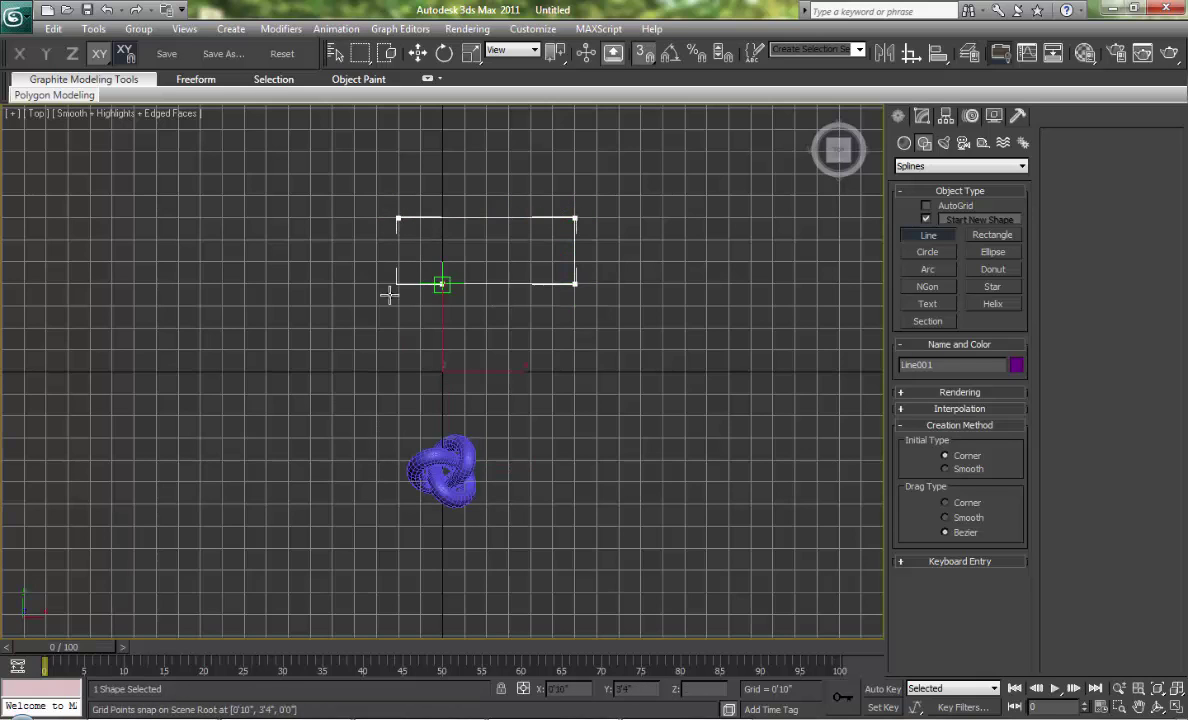
pyautogui.click(398, 283)
pyautogui.click(398, 218)
pyautogui.click(562, 417)
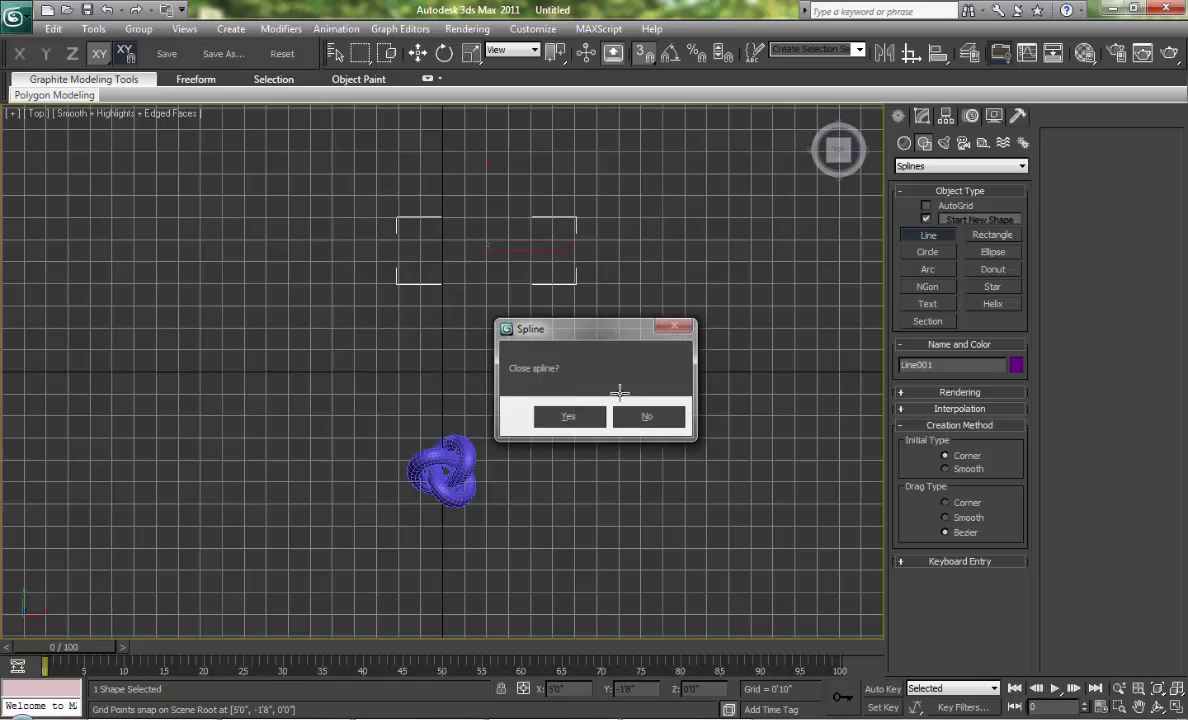
# Step: Draw a closed, rounded five-point line spline with Bezier curves to the right of the rectangular spline
pyautogui.moveTo(657, 344); pyautogui.dragTo(464, 347, button='middle')
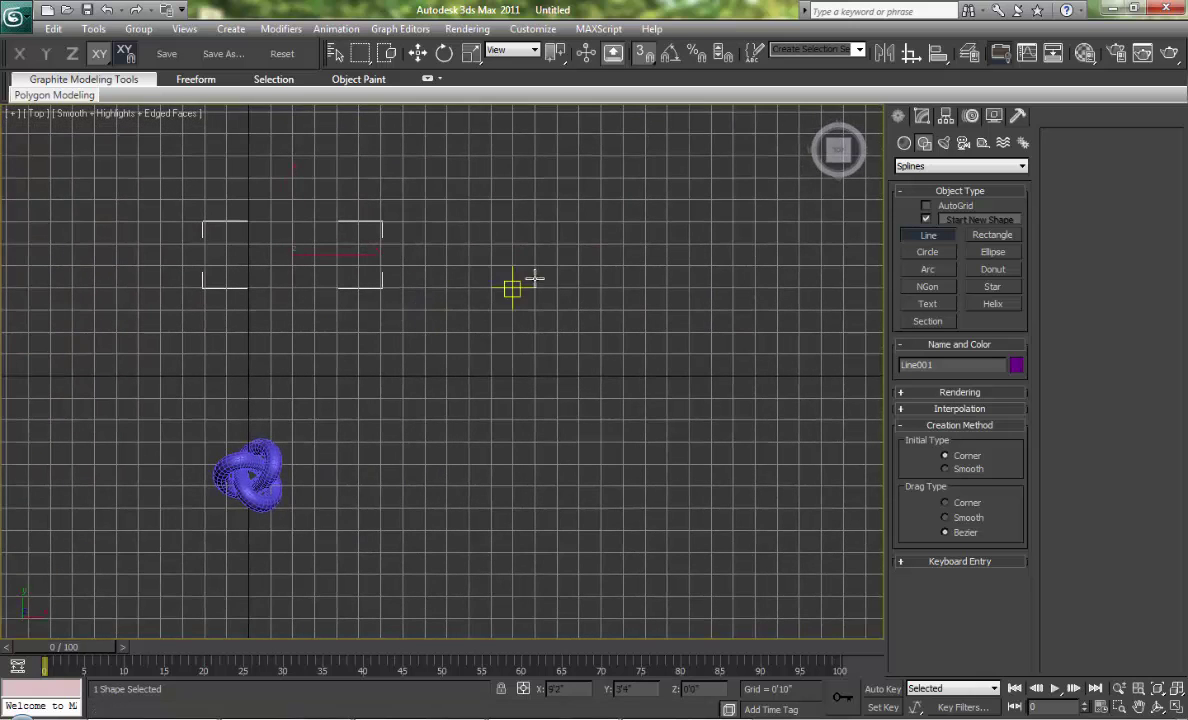
pyautogui.moveTo(524, 266); pyautogui.dragTo(454, 273, button='middle')
pyautogui.click(399, 228)
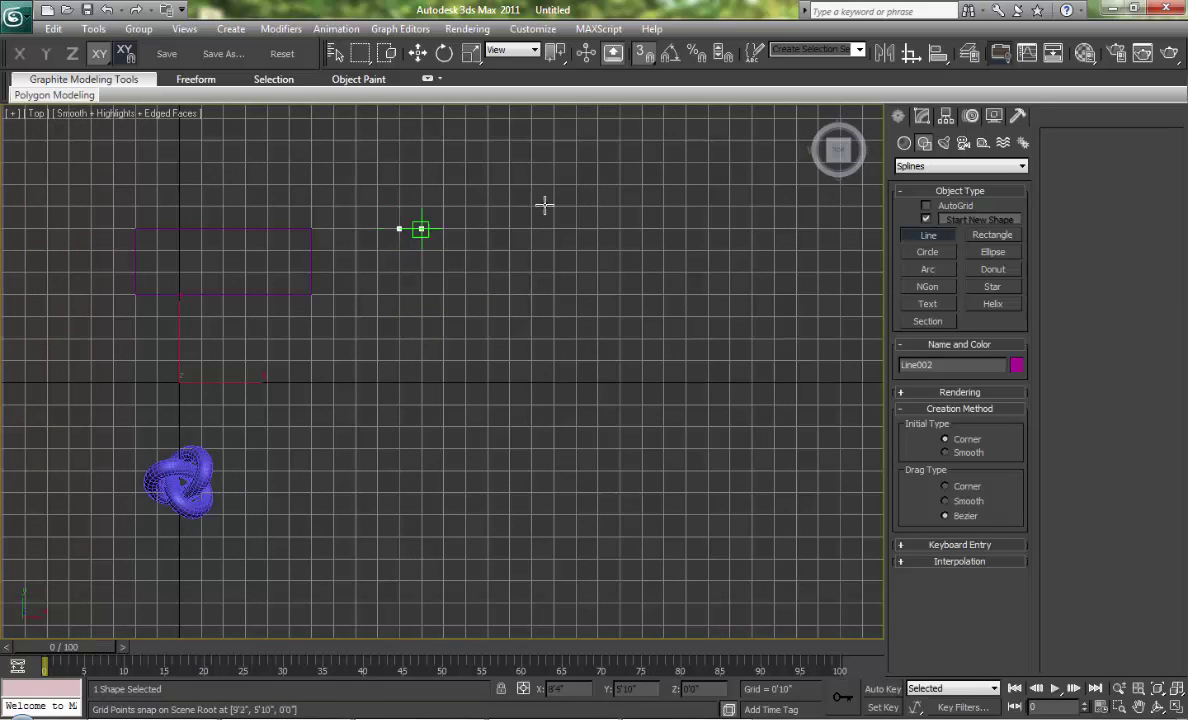
pyautogui.moveTo(597, 207); pyautogui.dragTo(684, 252)
pyautogui.click(641, 383)
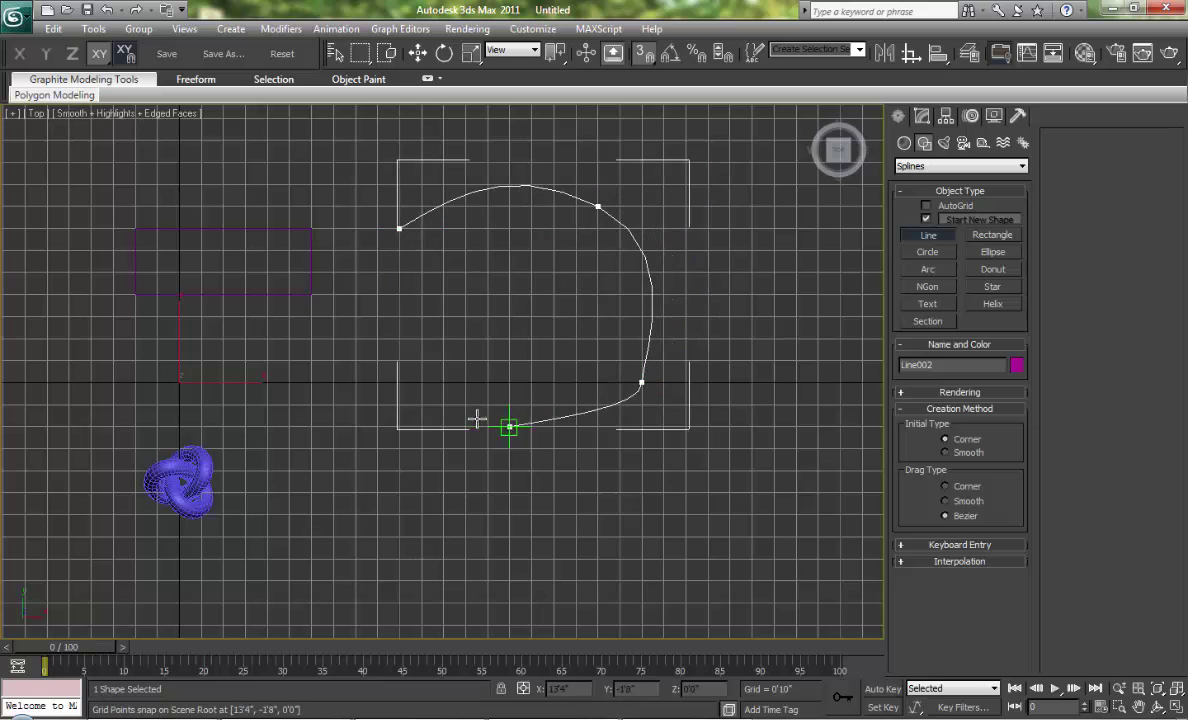
pyautogui.click(487, 427)
pyautogui.click(422, 338)
pyautogui.click(399, 229)
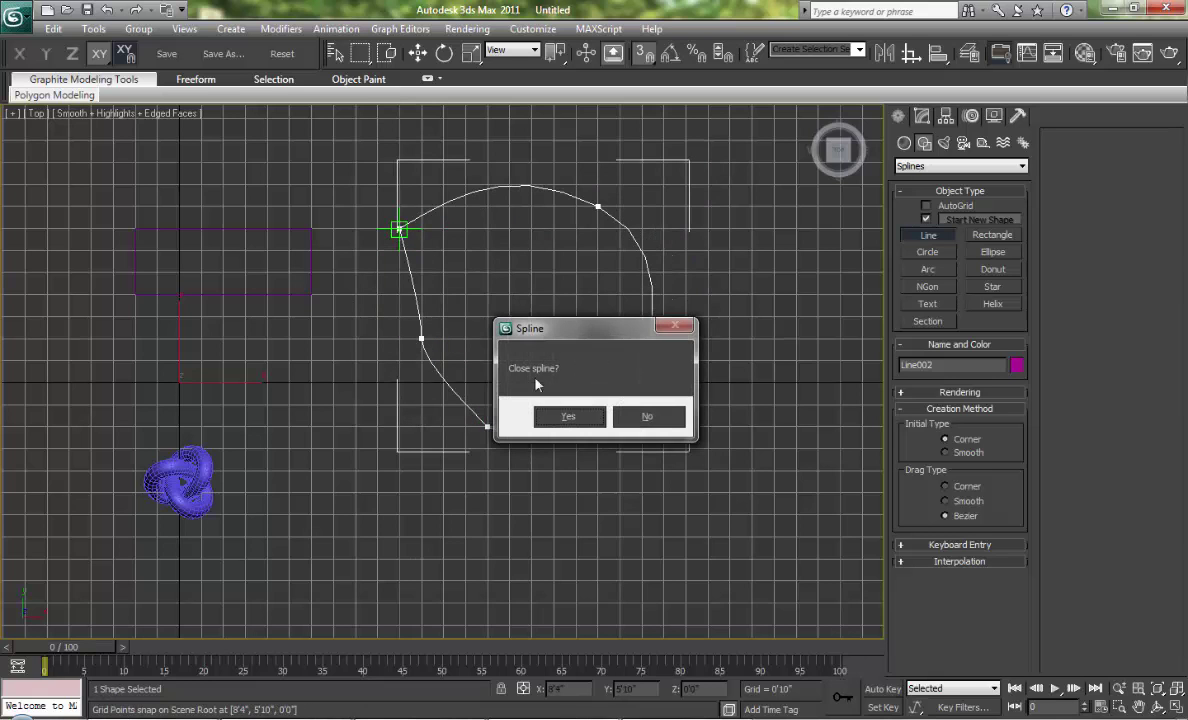
pyautogui.click(568, 417)
pyautogui.moveTo(610, 345); pyautogui.dragTo(481, 325, button='middle')
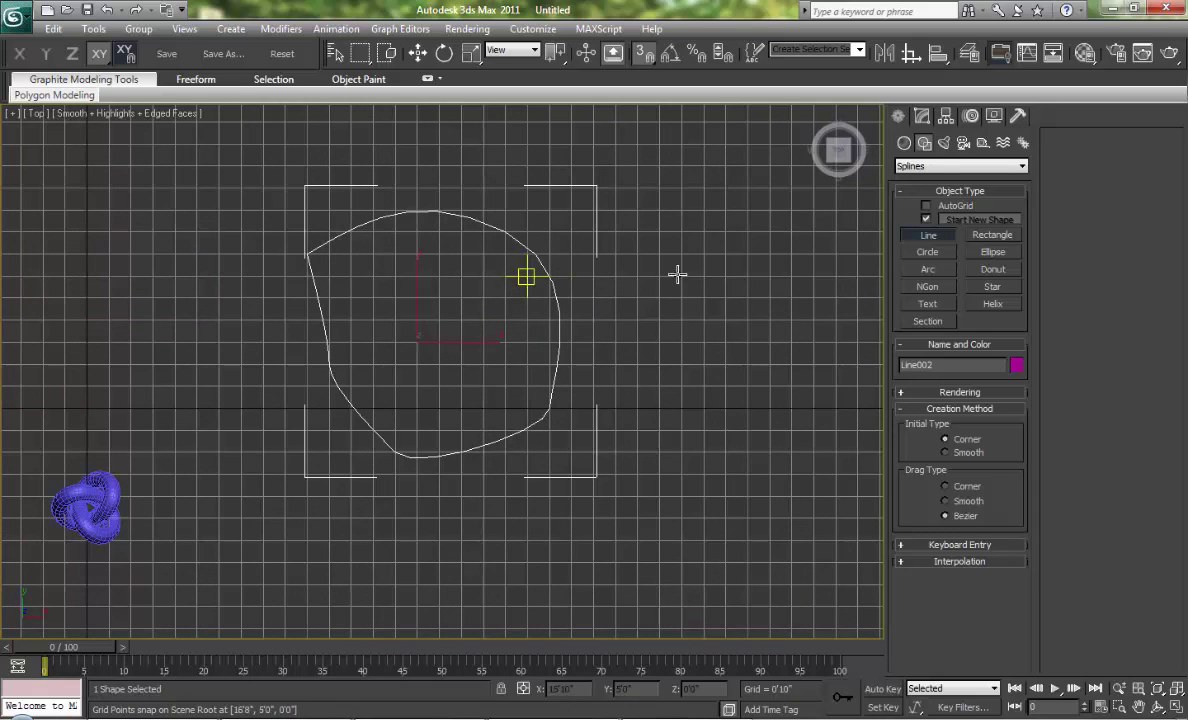
# Step: Draw a circle to the right of the curved spline and a rectangle 2'6" long and 4'2" wide below the circle
pyautogui.click(928, 252)
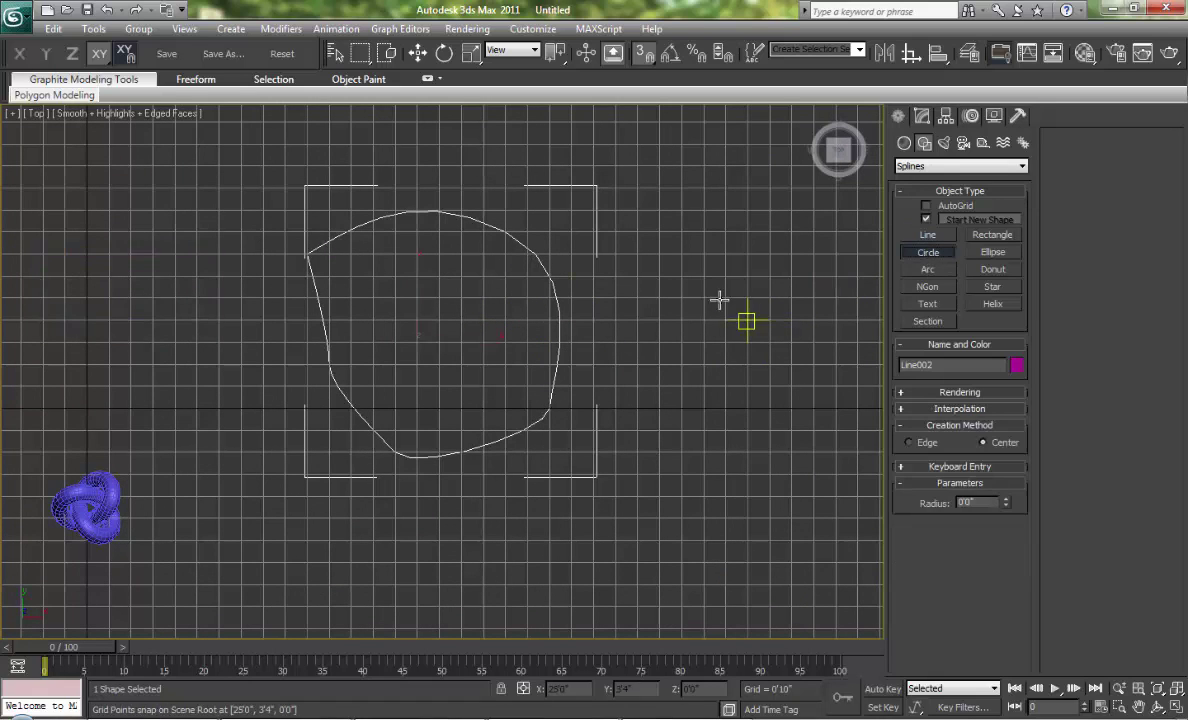
pyautogui.moveTo(704, 297); pyautogui.dragTo(748, 343)
pyautogui.click(993, 234)
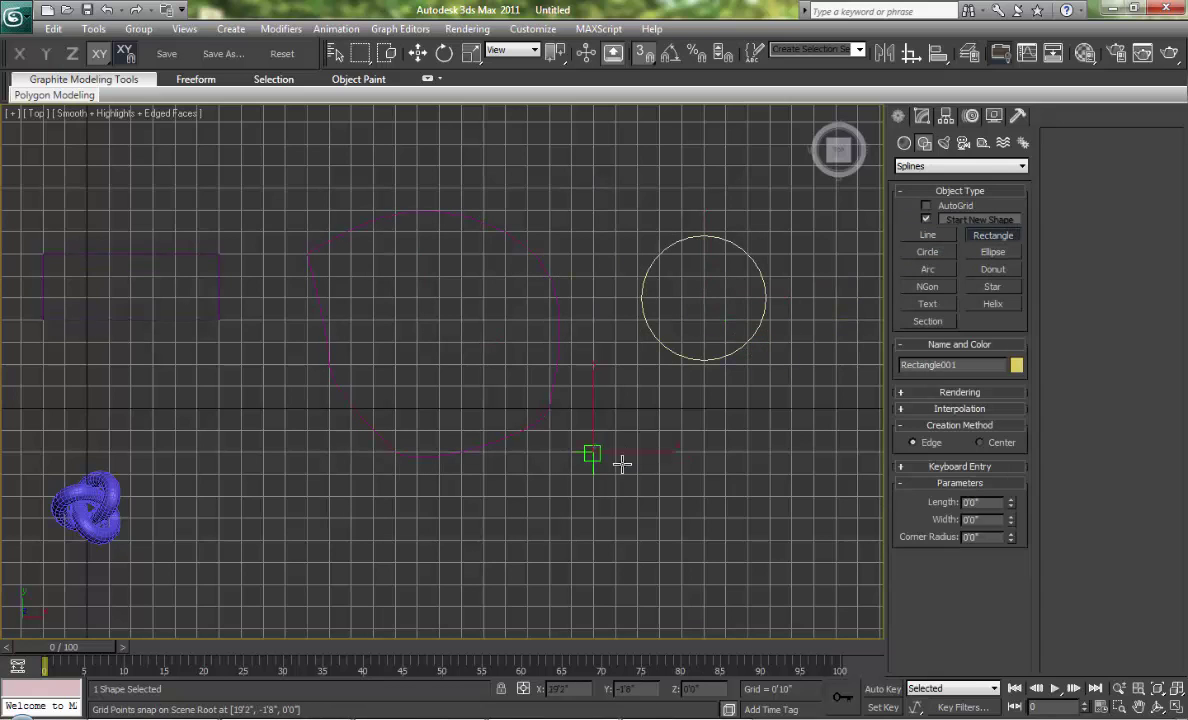
pyautogui.moveTo(593, 452); pyautogui.dragTo(705, 517)
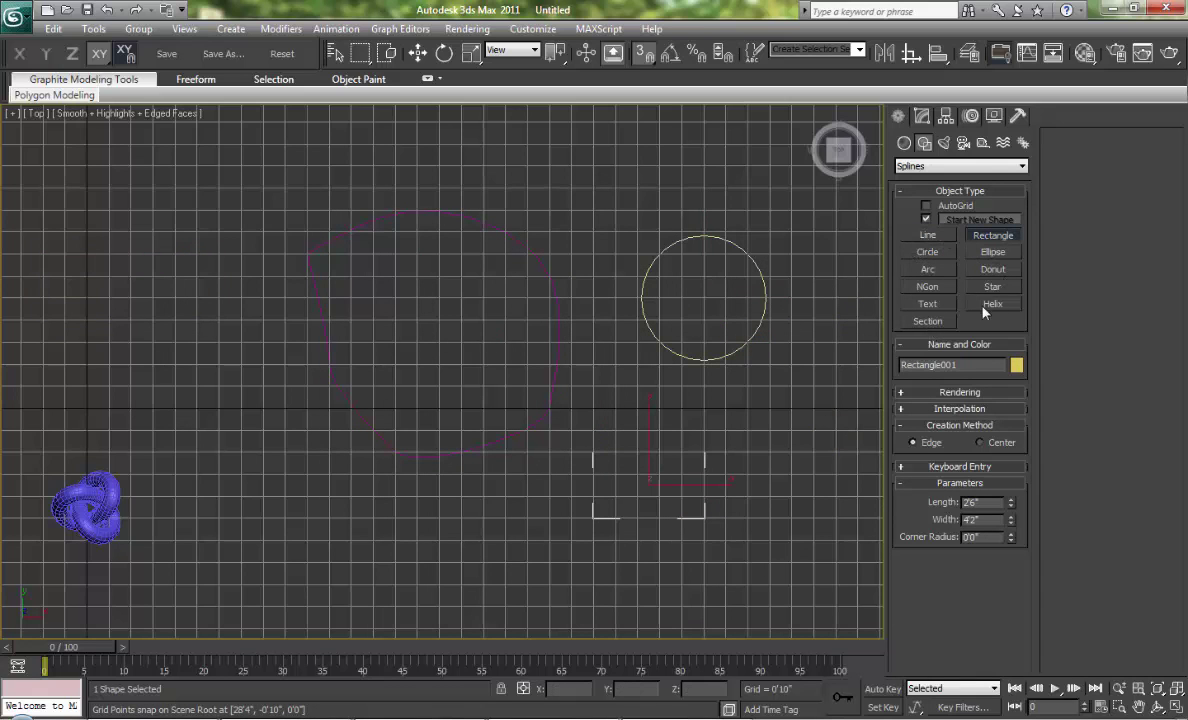
# Step: Draw an arc spline above the circle, between it and the curved spline, with a radius of about 2'6"
pyautogui.click(928, 269)
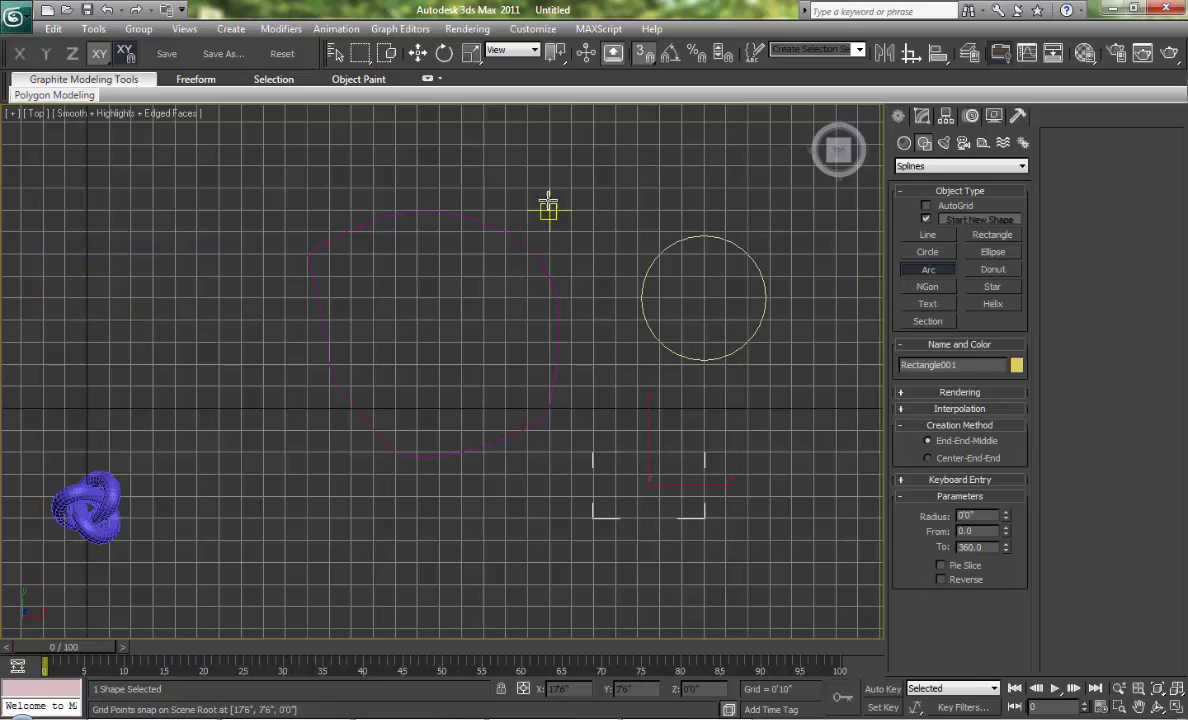
pyautogui.moveTo(549, 210); pyautogui.dragTo(641, 258)
pyautogui.moveTo(712, 272); pyautogui.dragTo(731, 401, button='middle')
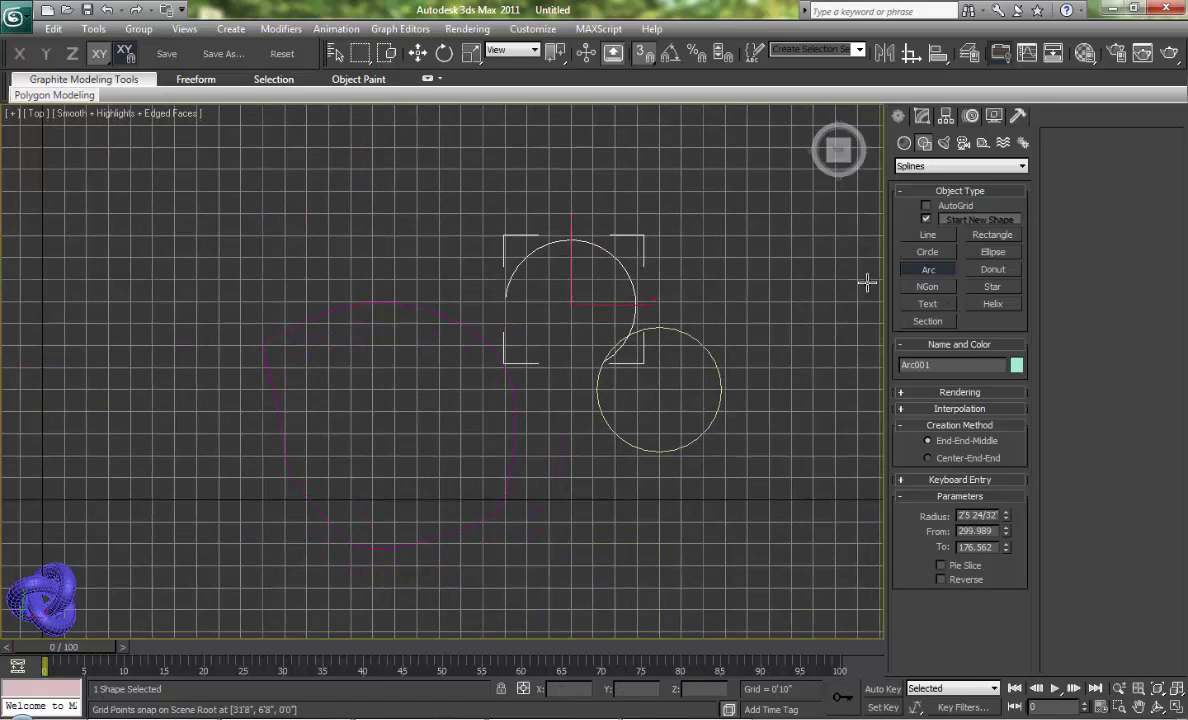
# Step: Show the Photometric light types and examine the splines and the torus knot up close in the Perspective view
pyautogui.click(944, 142)
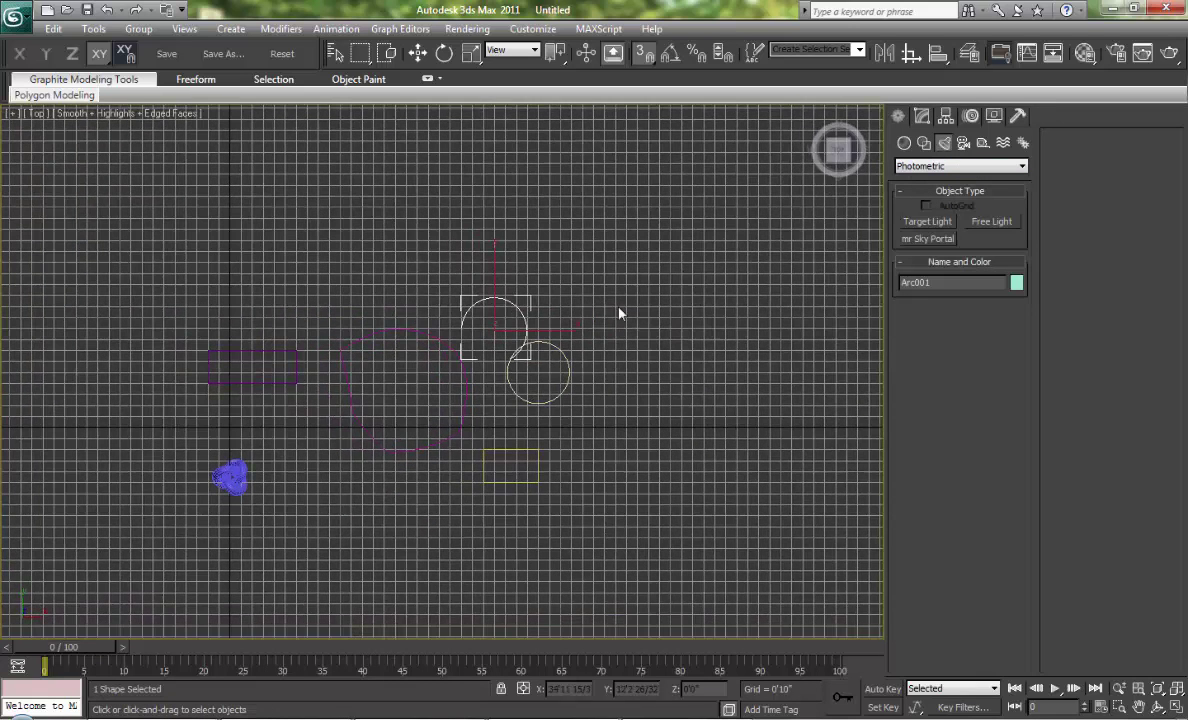
pyautogui.press('p')
pyautogui.press('z')
pyautogui.keyDown('alt'); pyautogui.moveTo(437, 430); pyautogui.dragTo(456, 403, button='middle'); pyautogui.keyUp('alt')
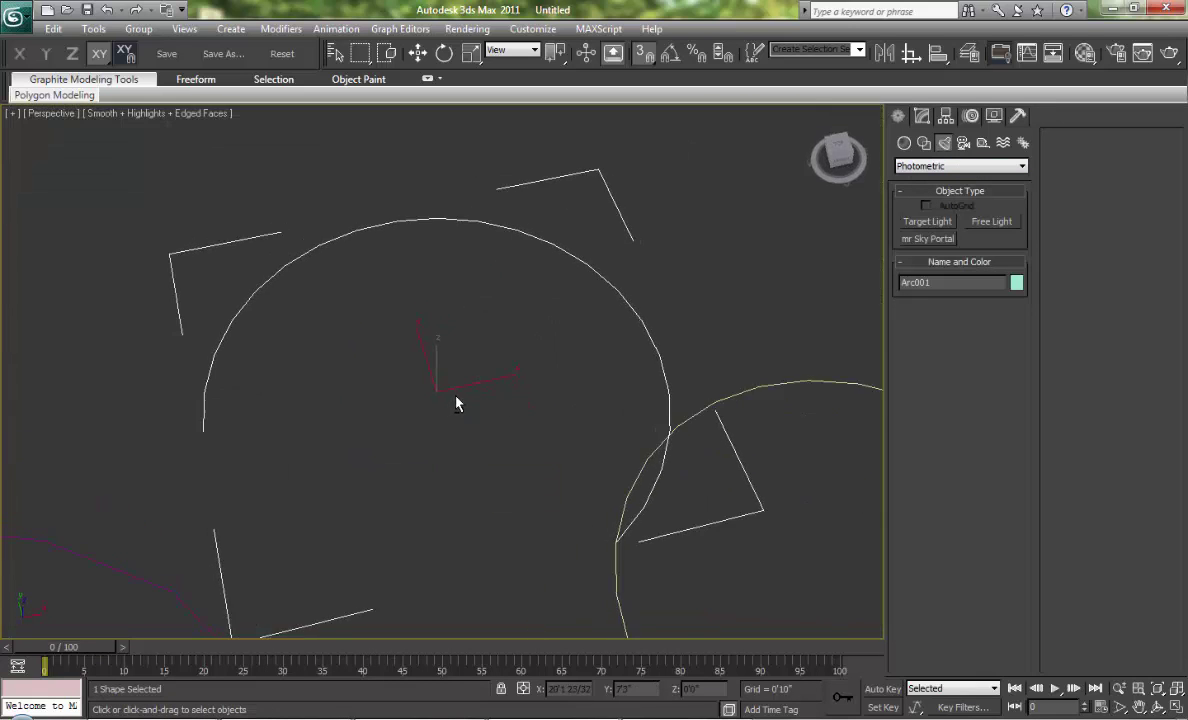
pyautogui.scroll(-5, 443, 456)
pyautogui.keyDown('alt'); pyautogui.moveTo(443, 456); pyautogui.dragTo(565, 326, button='middle'); pyautogui.keyUp('alt')
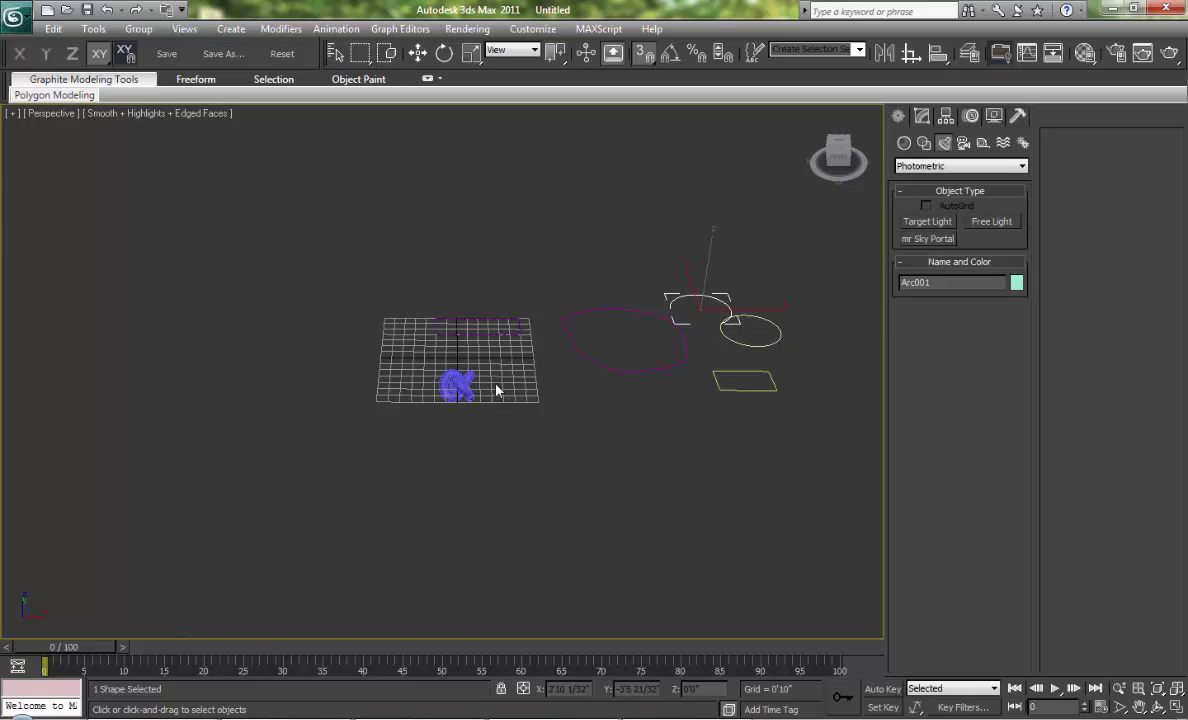
pyautogui.scroll(5, 452, 360)
pyautogui.scroll(3, 484, 409)
pyautogui.moveTo(520, 413); pyautogui.dragTo(406, 400, button='middle')
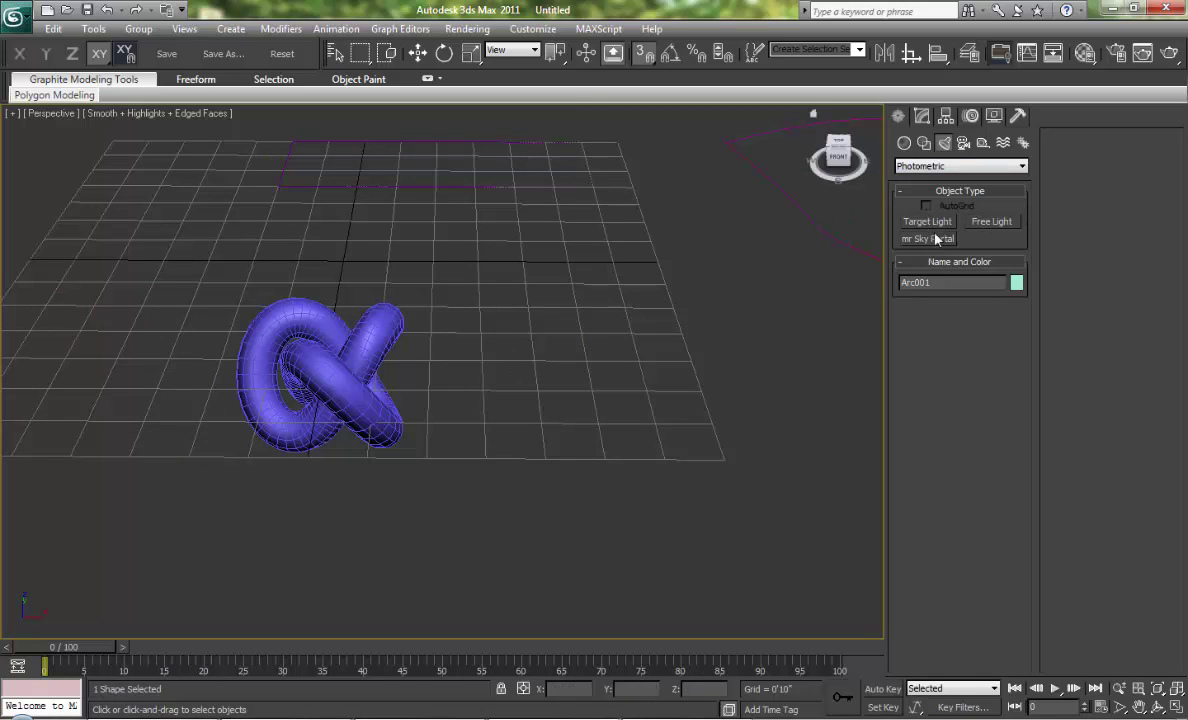
pyautogui.moveTo(488, 300); pyautogui.dragTo(564, 325, button='middle')
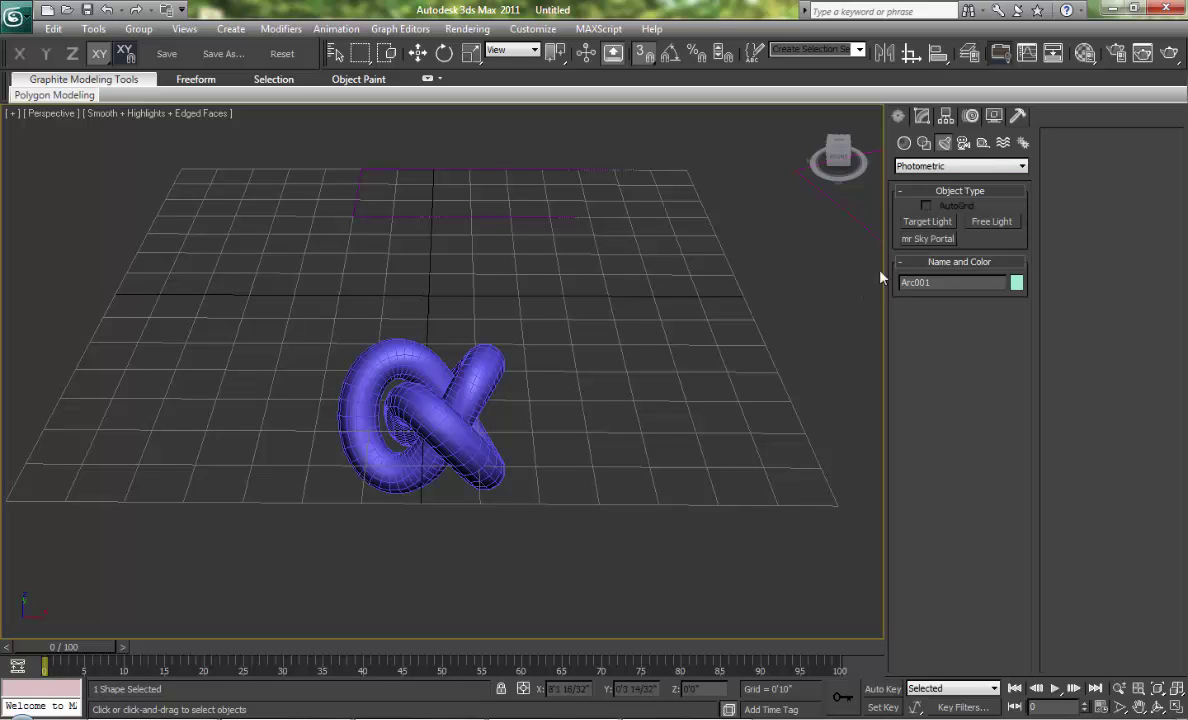
pyautogui.moveTo(708, 353); pyautogui.dragTo(626, 310, button='middle')
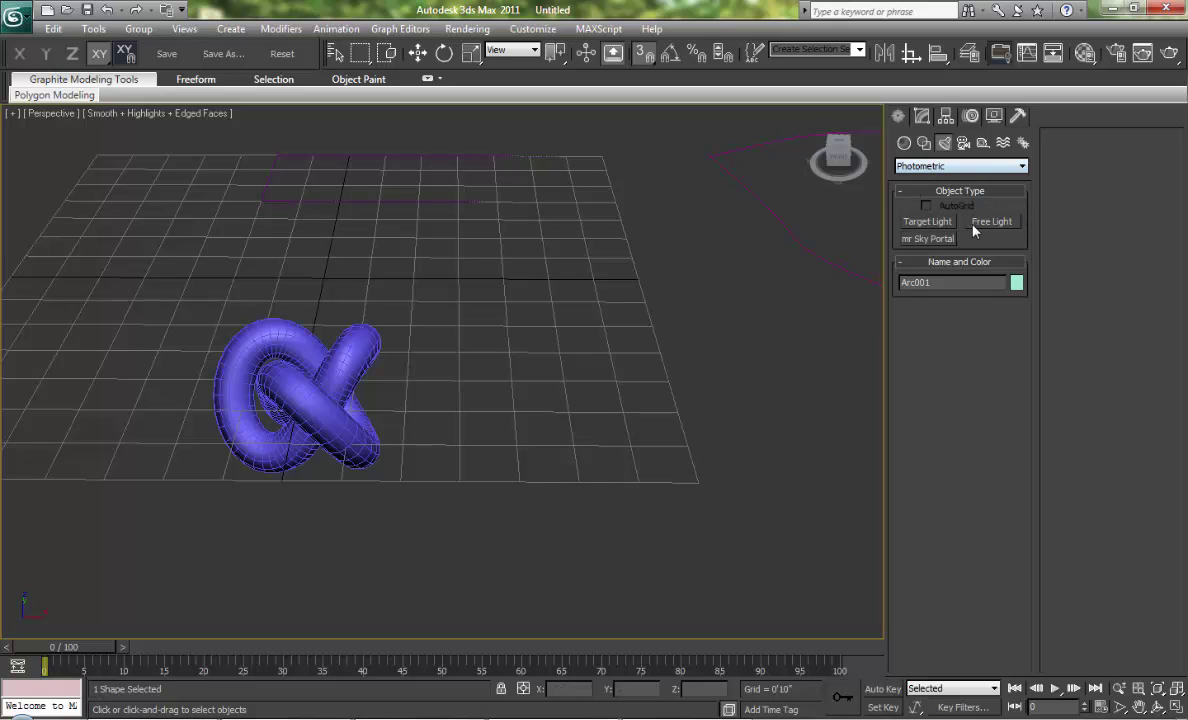
# Step: Look through the Standard and VRay light types
pyautogui.click(935, 166)
pyautogui.click(933, 192)
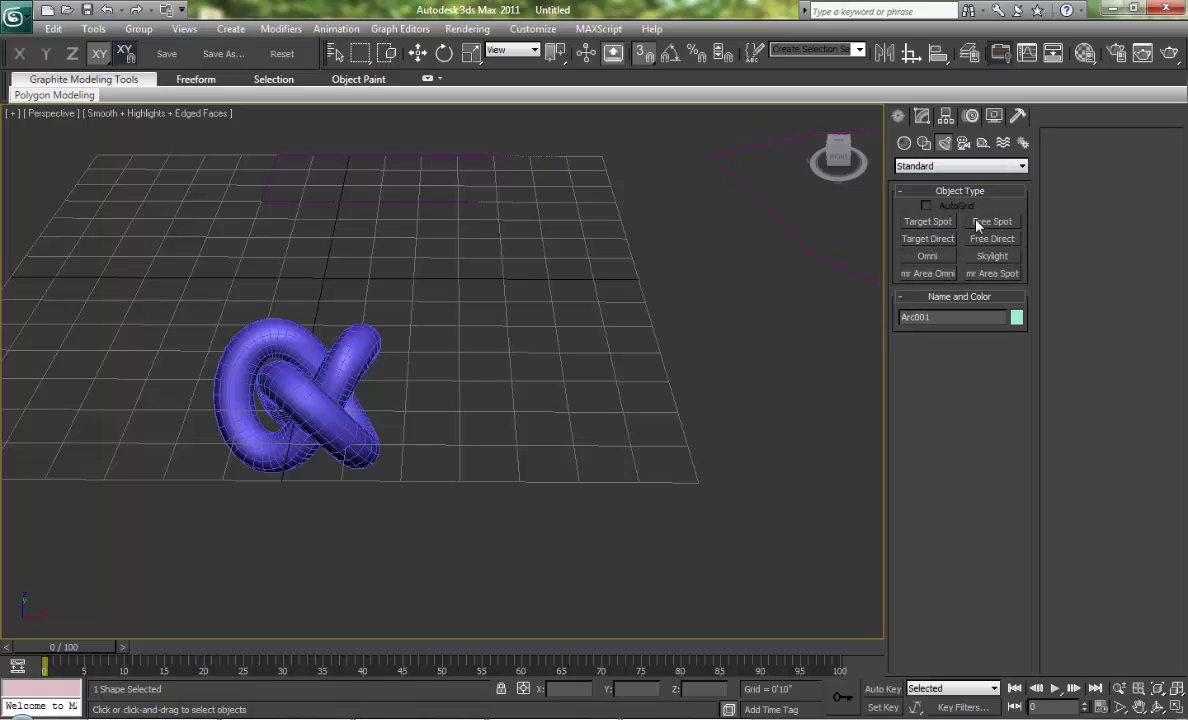
pyautogui.click(955, 166)
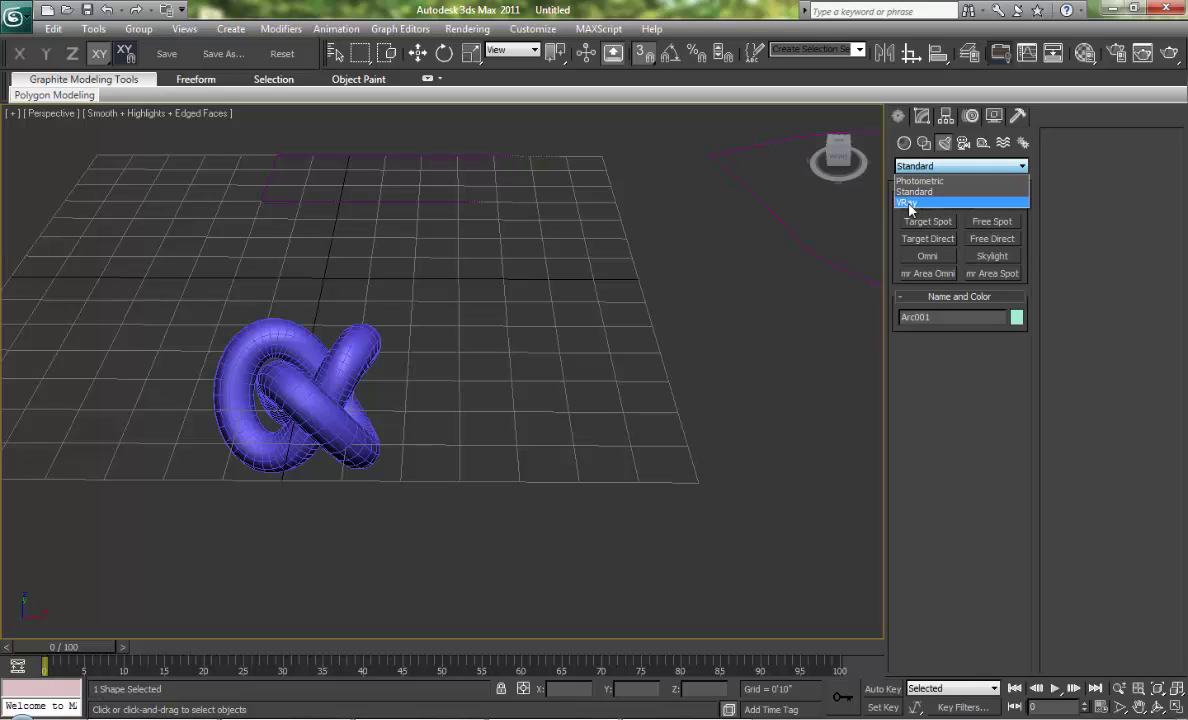
pyautogui.click(906, 203)
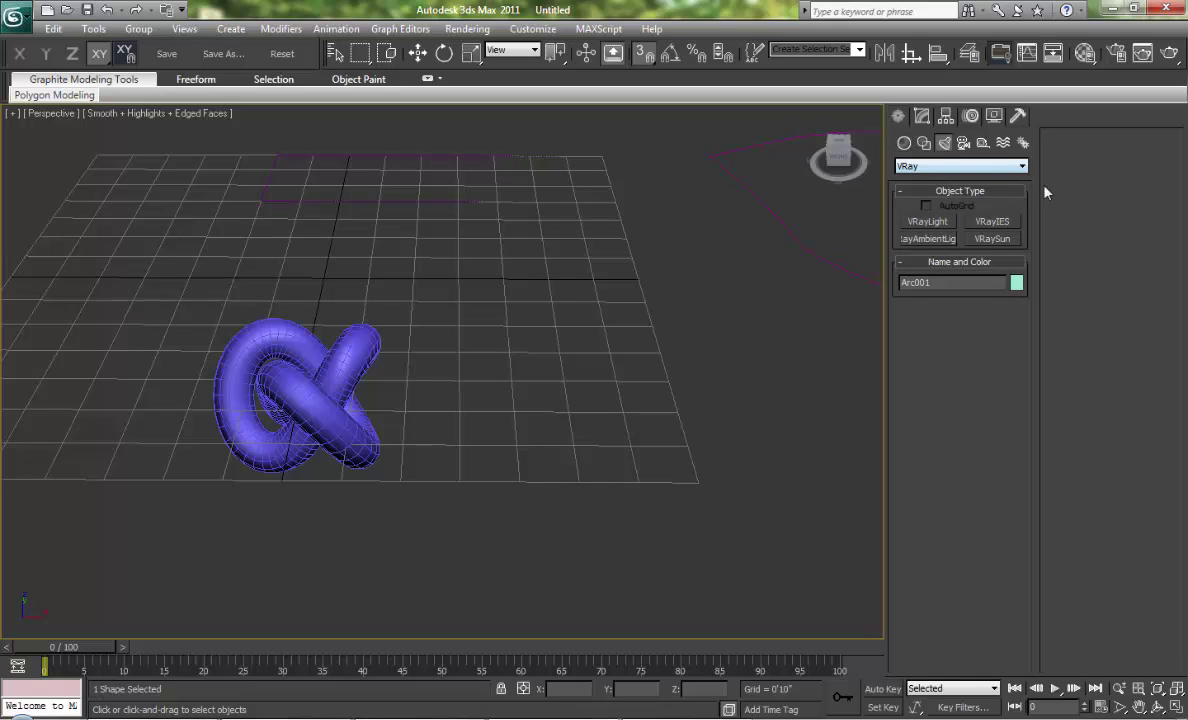
# Step: Place a Standard target camera aimed at the torus knot, look through it, and return to the Perspective view
pyautogui.click(962, 145)
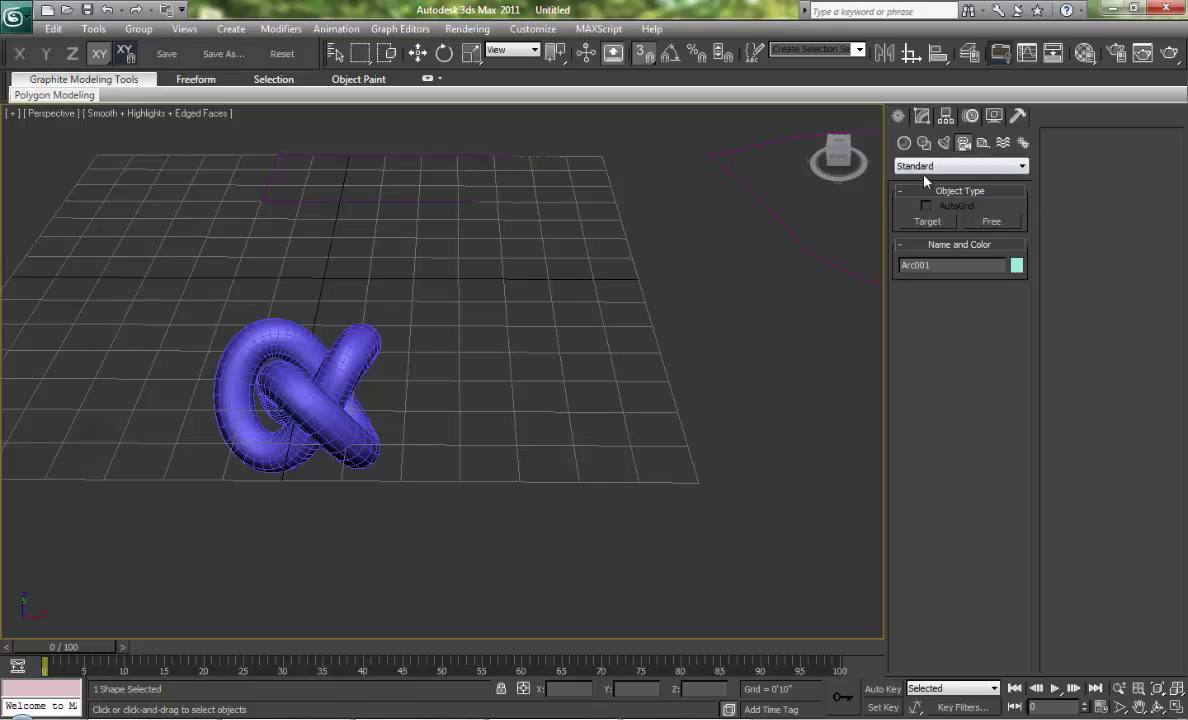
pyautogui.click(928, 221)
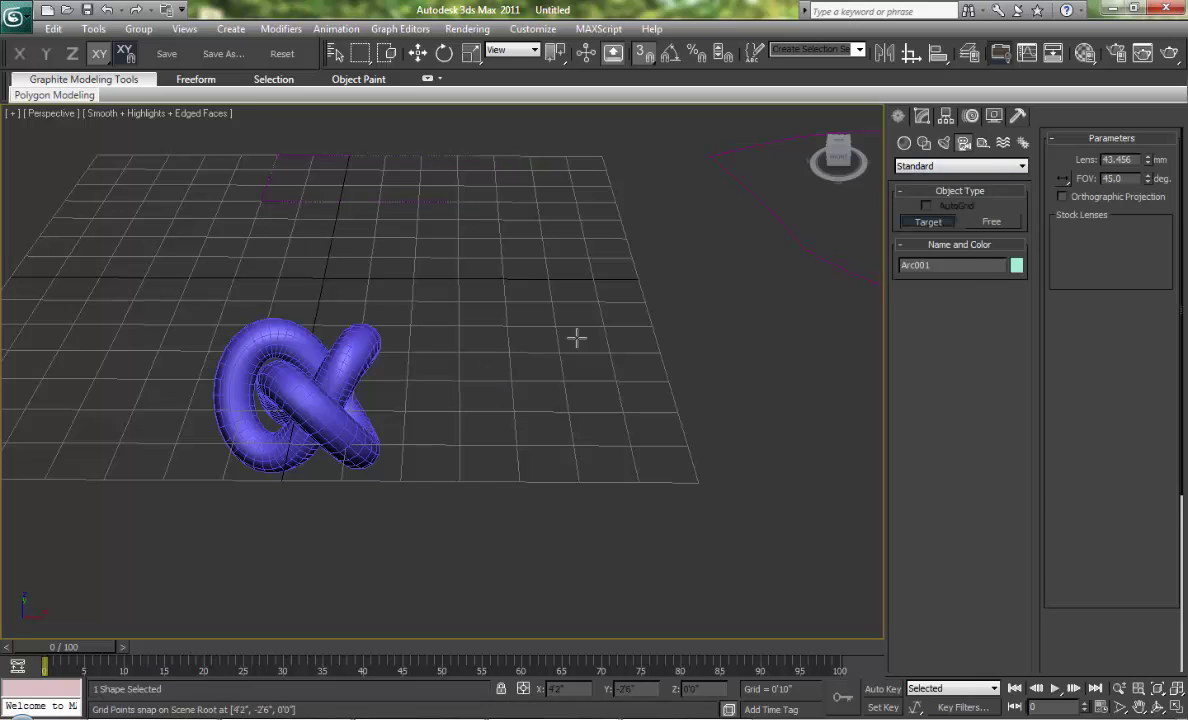
pyautogui.moveTo(578, 337); pyautogui.dragTo(368, 375)
pyautogui.keyDown('alt'); pyautogui.moveTo(456, 419); pyautogui.dragTo(346, 286, button='middle'); pyautogui.keyUp('alt')
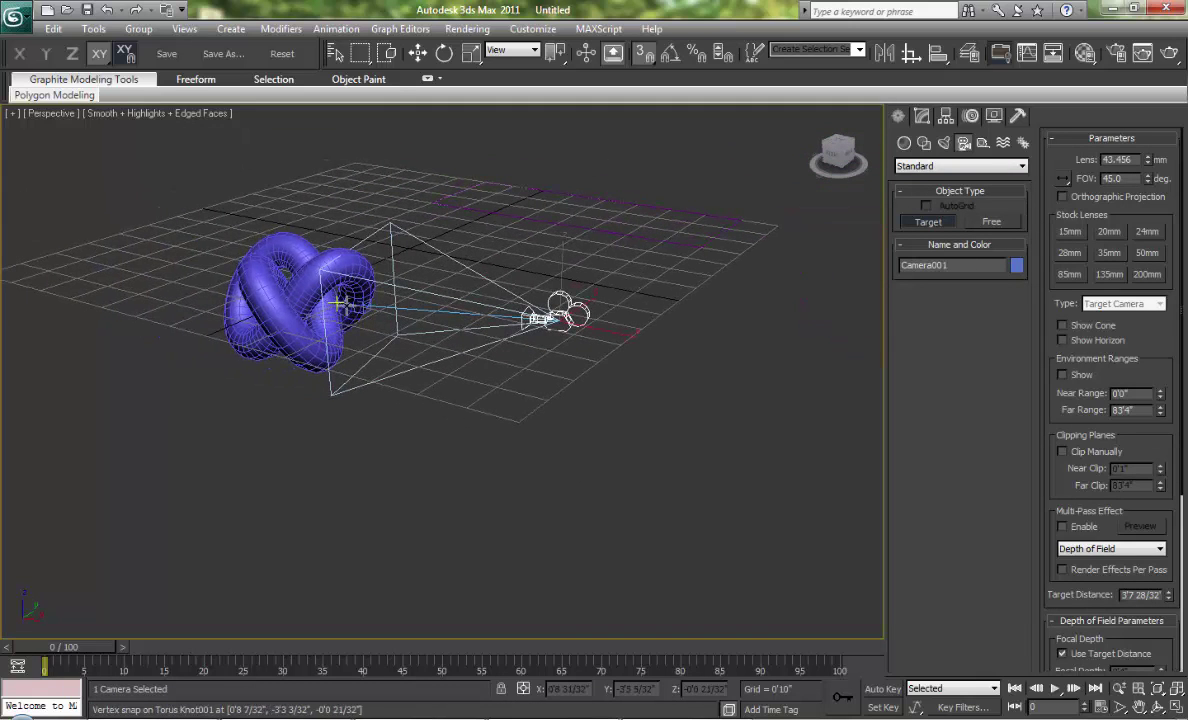
pyautogui.press('c')
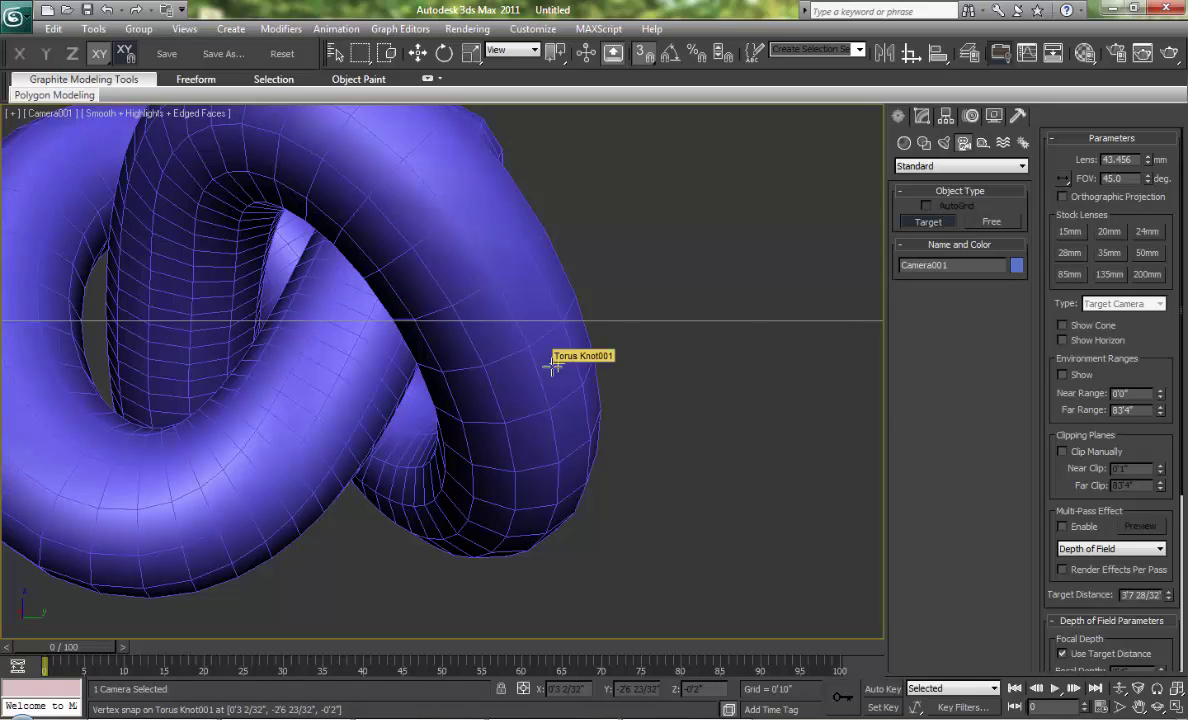
pyautogui.press('p')
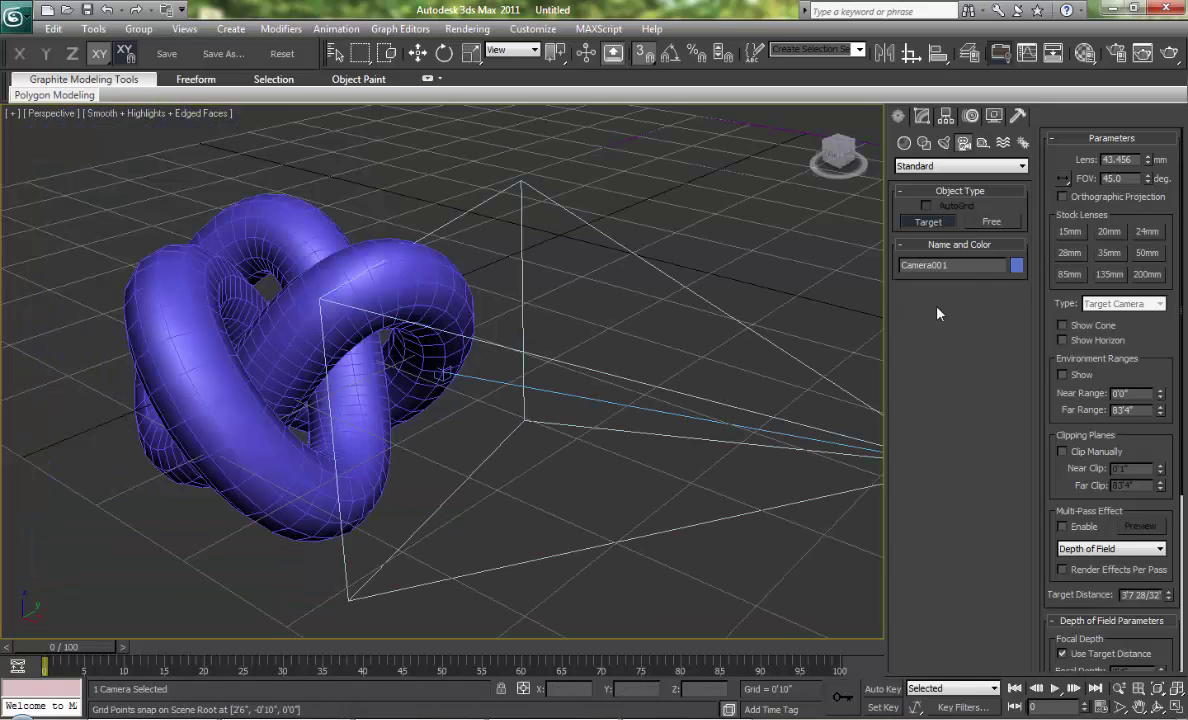
# Step: Place a VRay physical camera in front of the grid, aimed toward the torus knot, and look through it
pyautogui.click(995, 167)
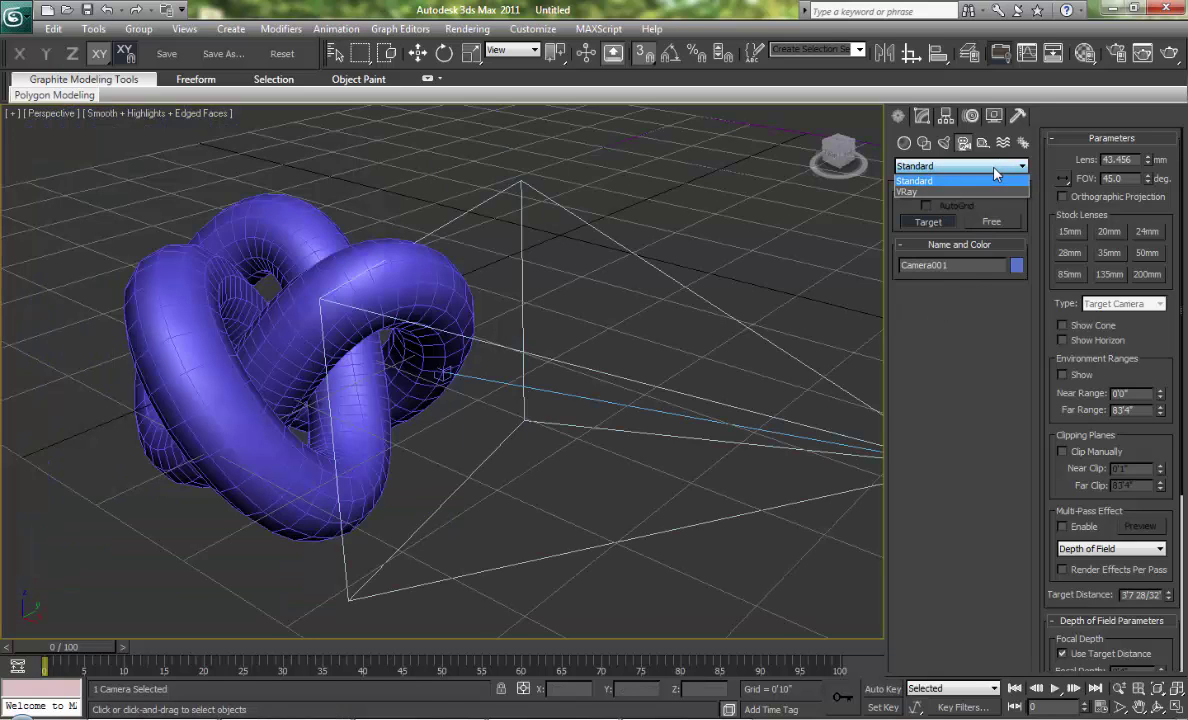
pyautogui.click(925, 187)
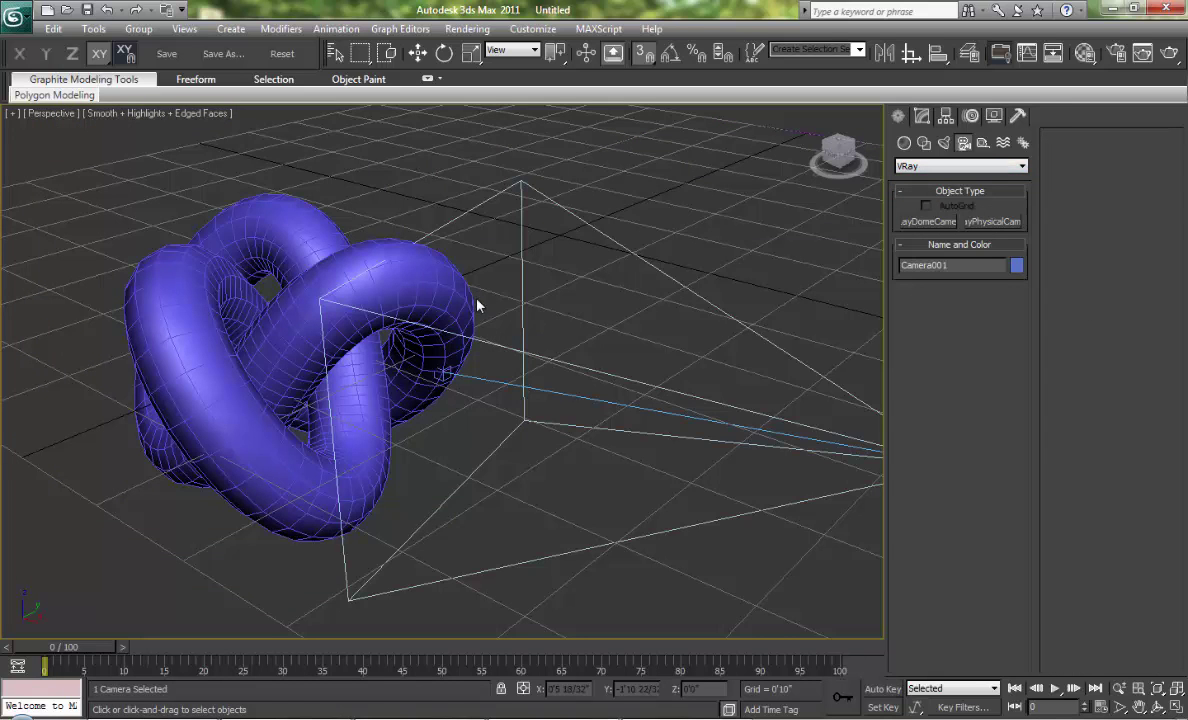
pyautogui.hotkey('ctrl', 'shift', 'z')
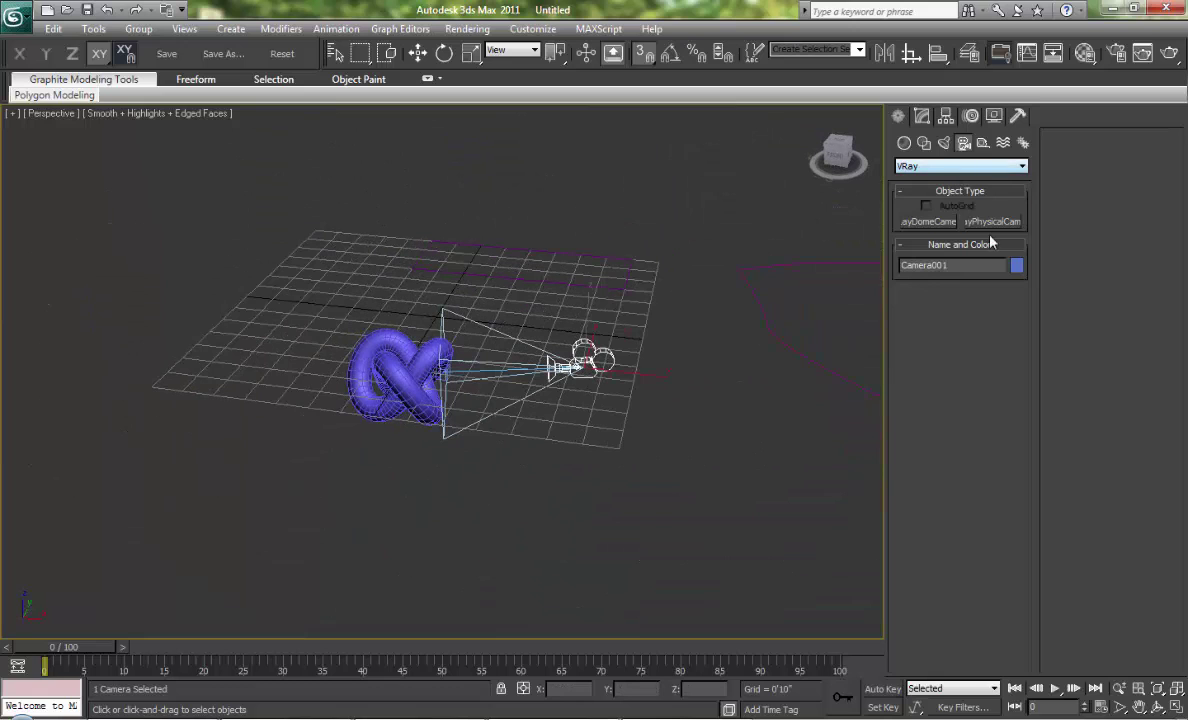
pyautogui.click(990, 223)
pyautogui.moveTo(683, 545); pyautogui.dragTo(608, 453)
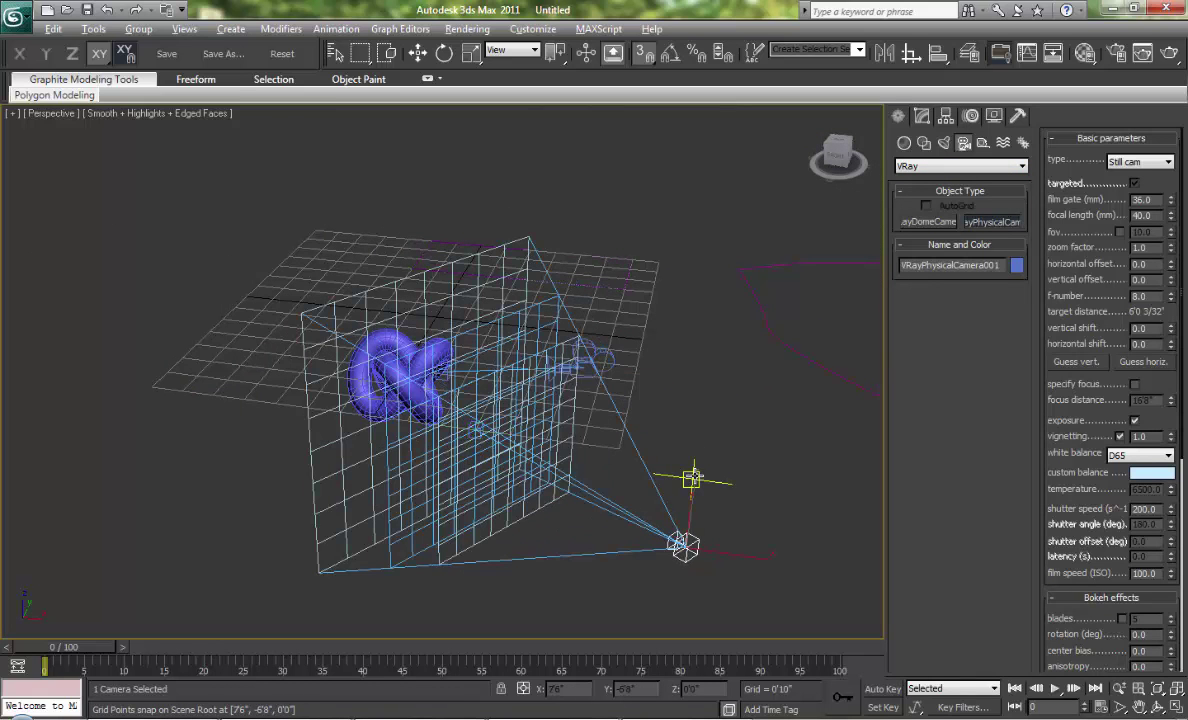
pyautogui.keyDown('alt'); pyautogui.moveTo(645, 443); pyautogui.dragTo(692, 441, button='middle'); pyautogui.keyUp('alt')
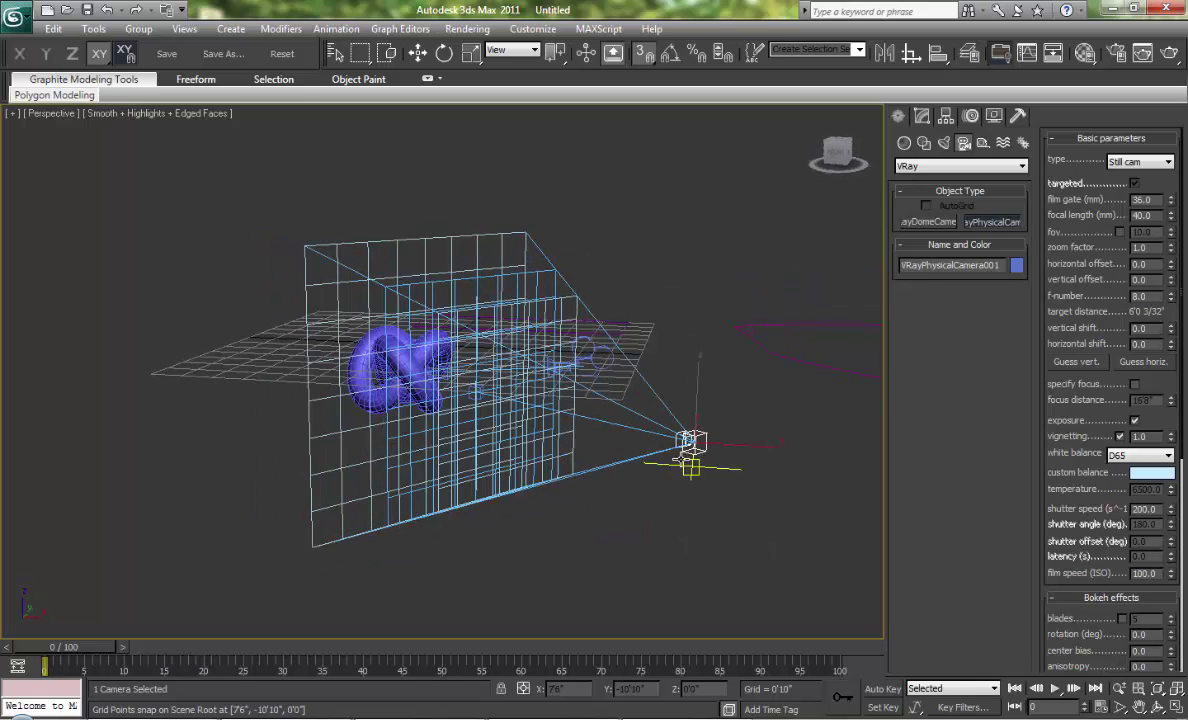
pyautogui.press('c')
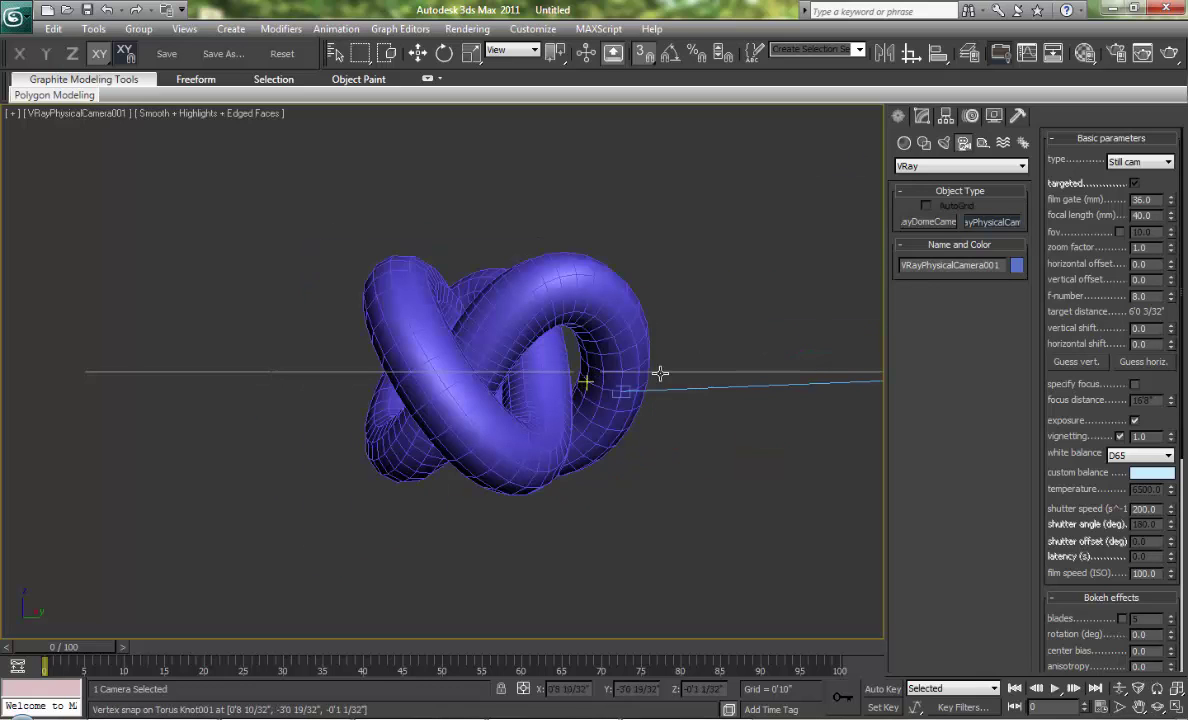
# Step: Look through the object types available for Helpers, Space Warps and Systems
pyautogui.click(983, 145)
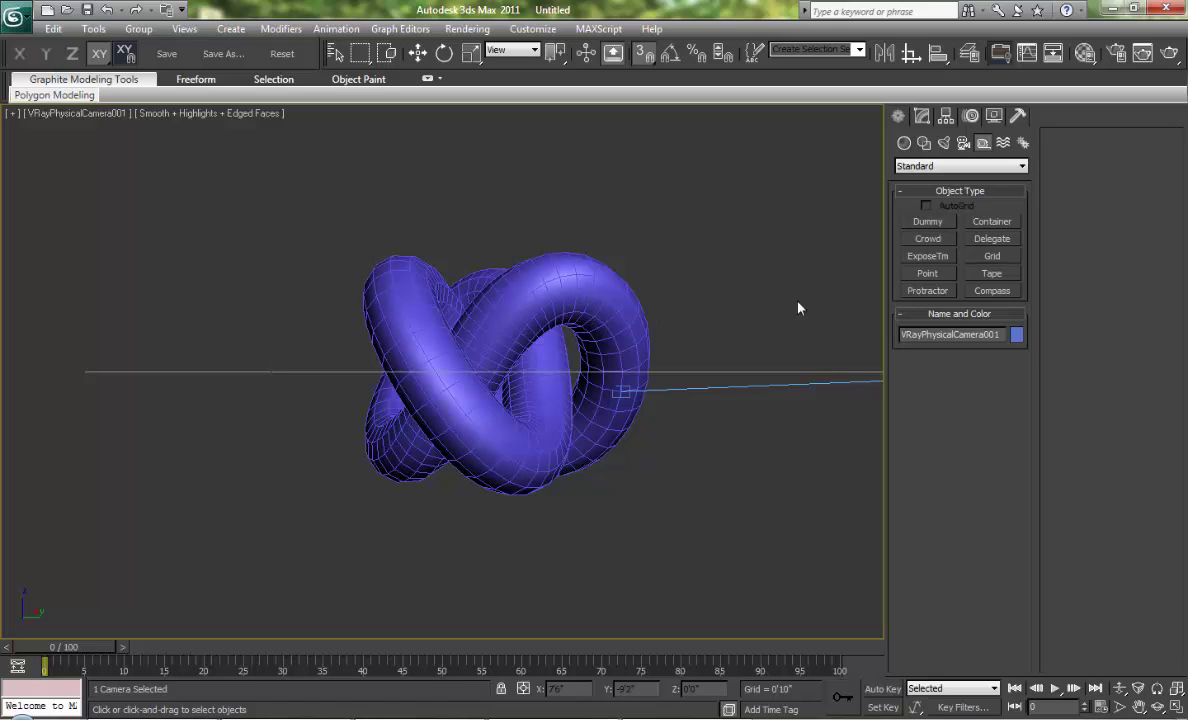
pyautogui.click(1004, 144)
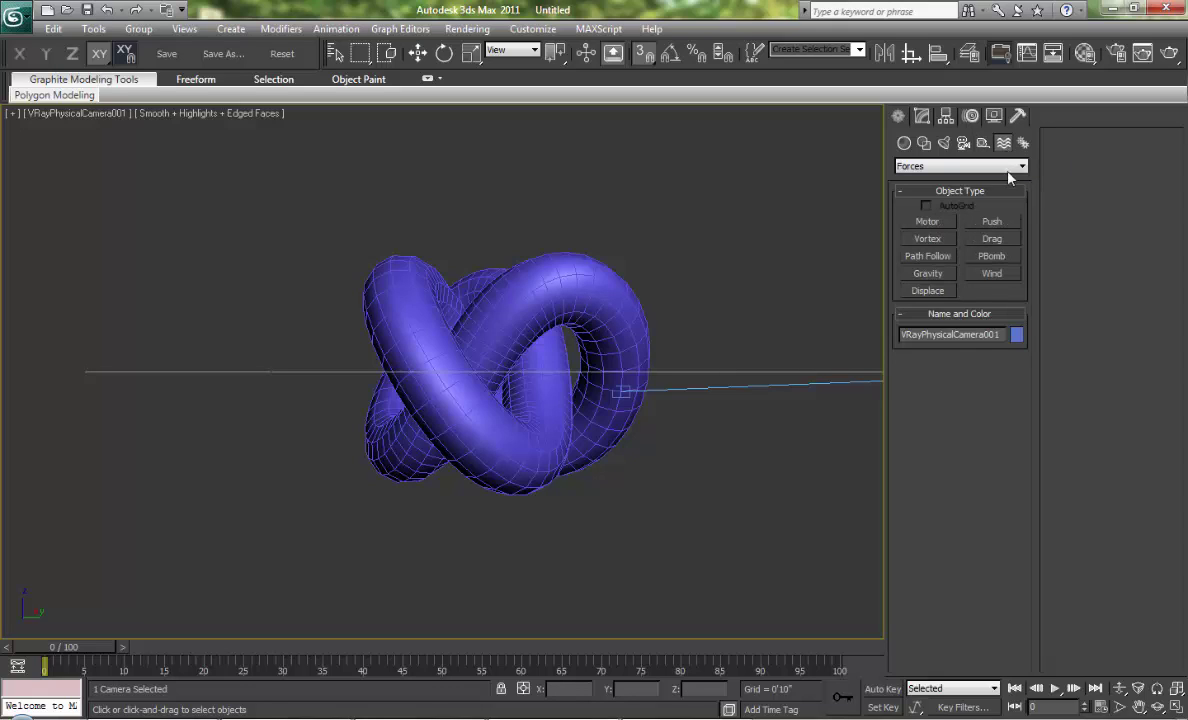
pyautogui.click(1023, 145)
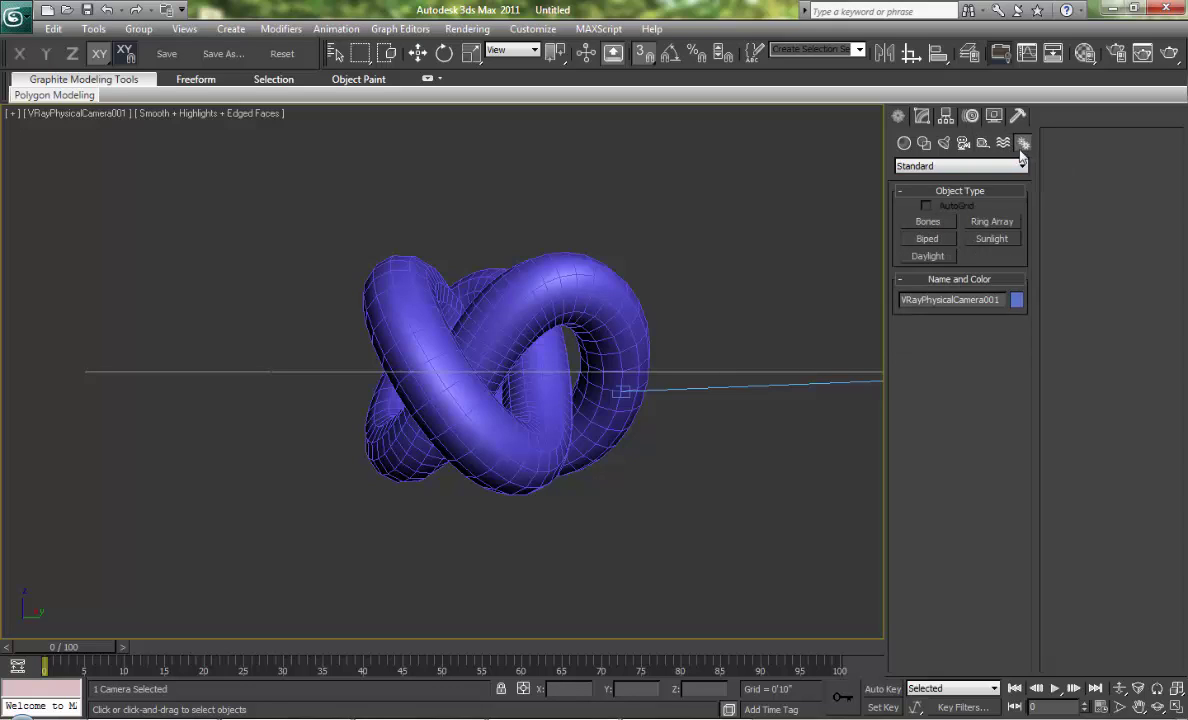
# Step: Create a Biped skeleton about 4'4" tall beside the grid, near the torus knot, in the Perspective view
pyautogui.click(930, 222)
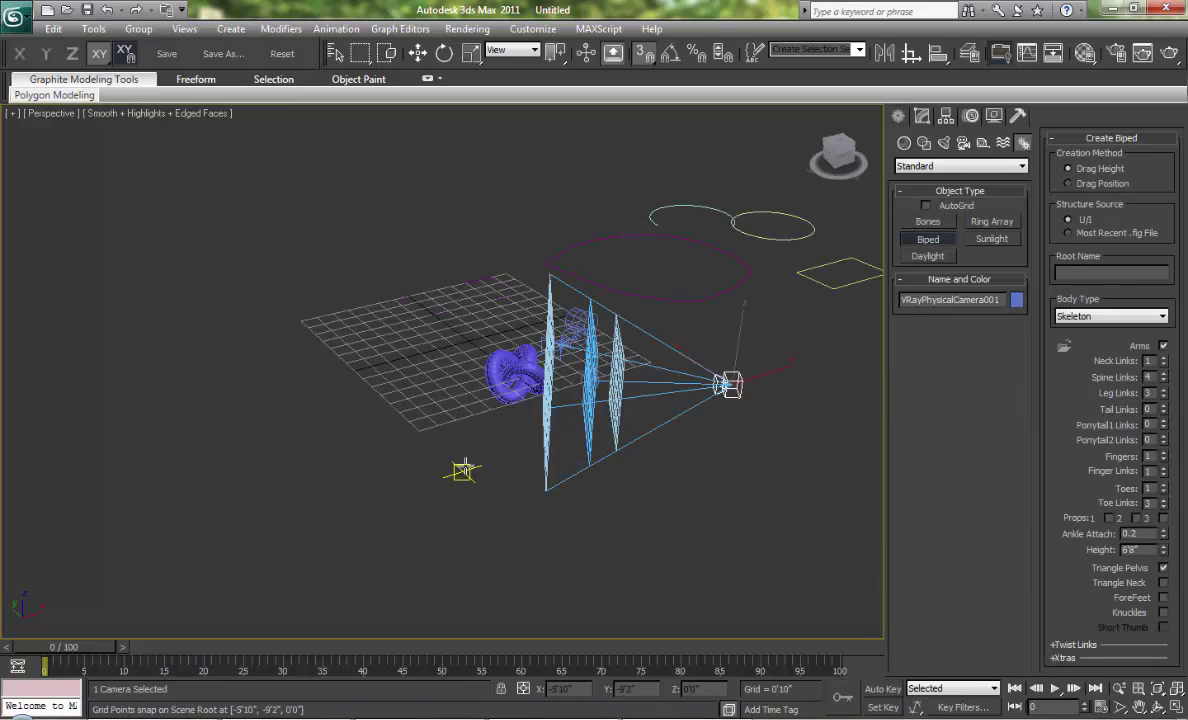
pyautogui.moveTo(462, 472); pyautogui.dragTo(451, 353)
pyautogui.scroll(5, 480, 467)
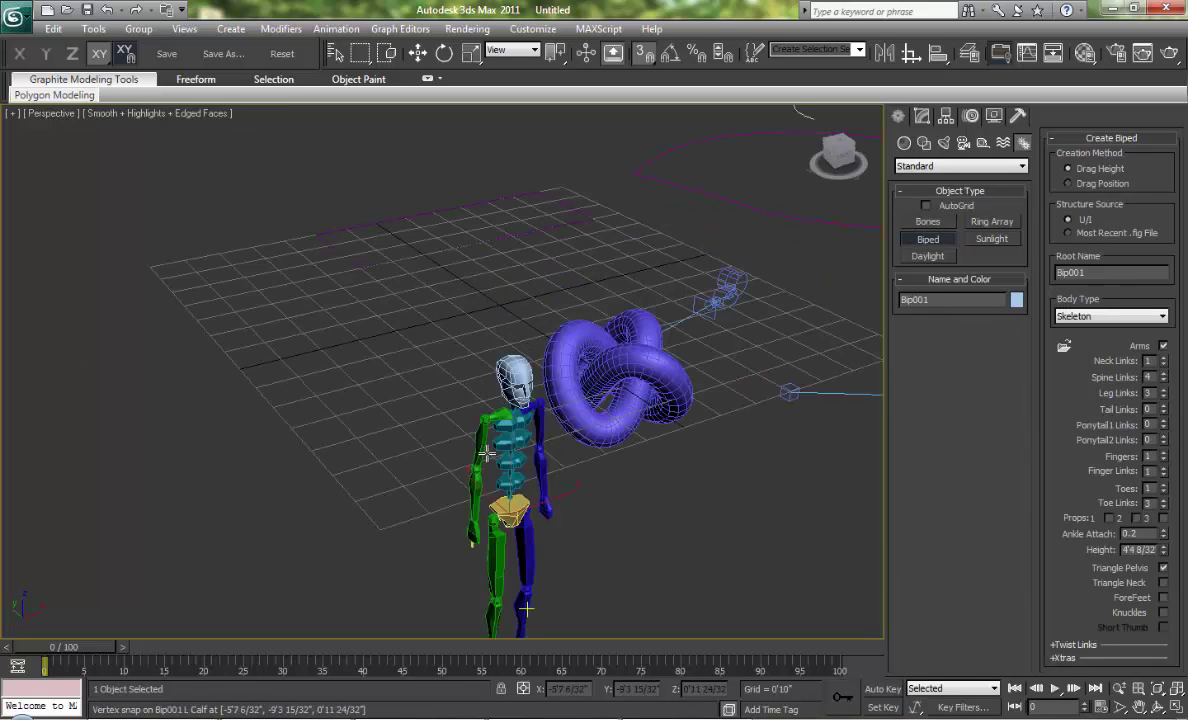
pyautogui.scroll(-3, 557, 427)
pyautogui.keyDown('alt'); pyautogui.moveTo(286, 377); pyautogui.dragTo(578, 398, button='middle'); pyautogui.keyUp('alt')
pyautogui.rightClick(398, 438)
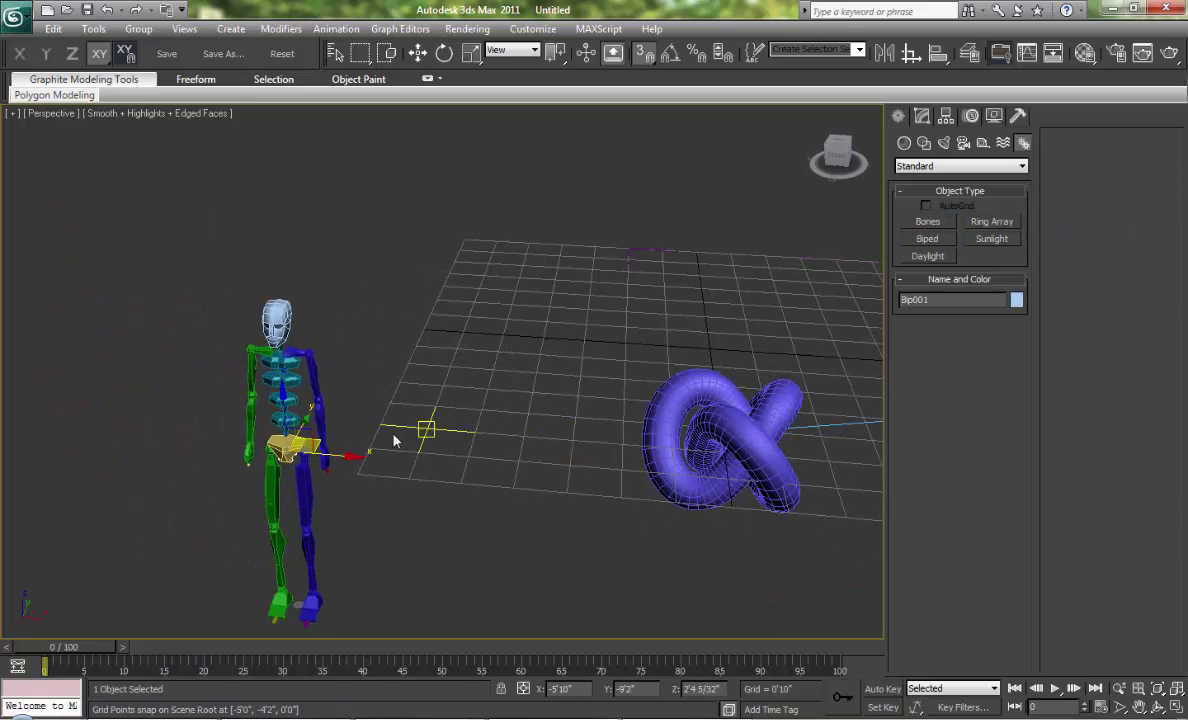
# Step: Create a Sunlight system with its compass centred near the rectangular spline and an orbital scale of about 2'5"
pyautogui.click(992, 238)
pyautogui.moveTo(762, 287); pyautogui.dragTo(732, 344)
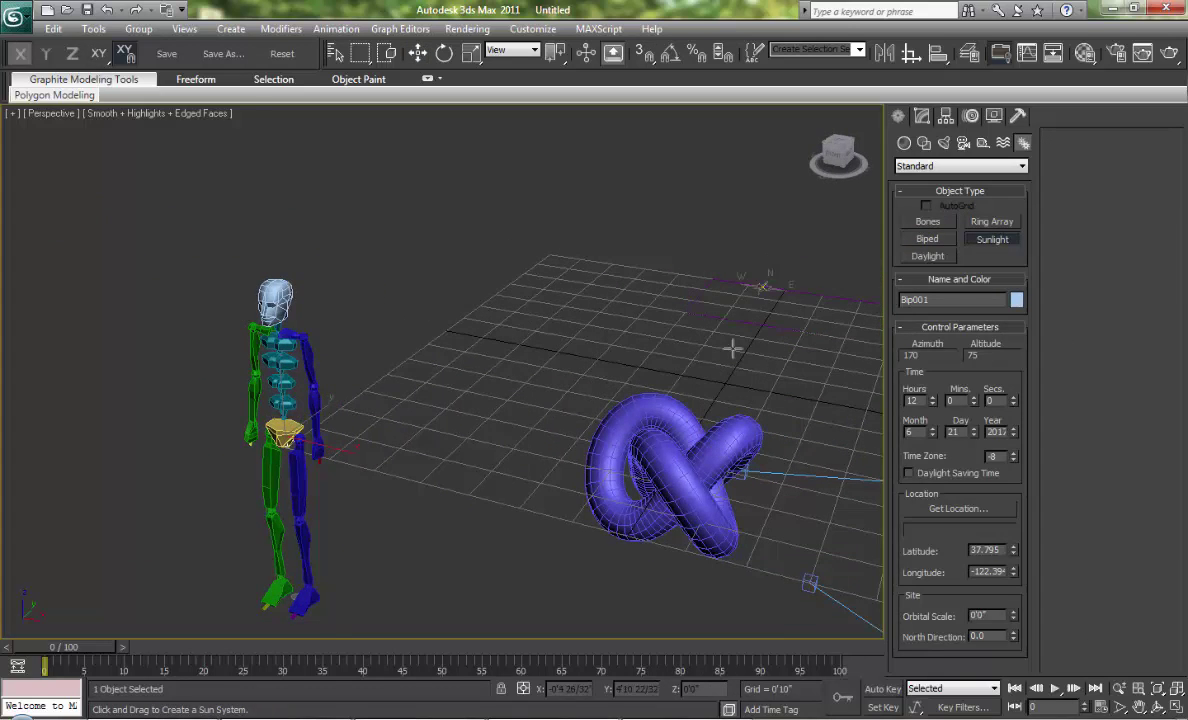
pyautogui.click(668, 233)
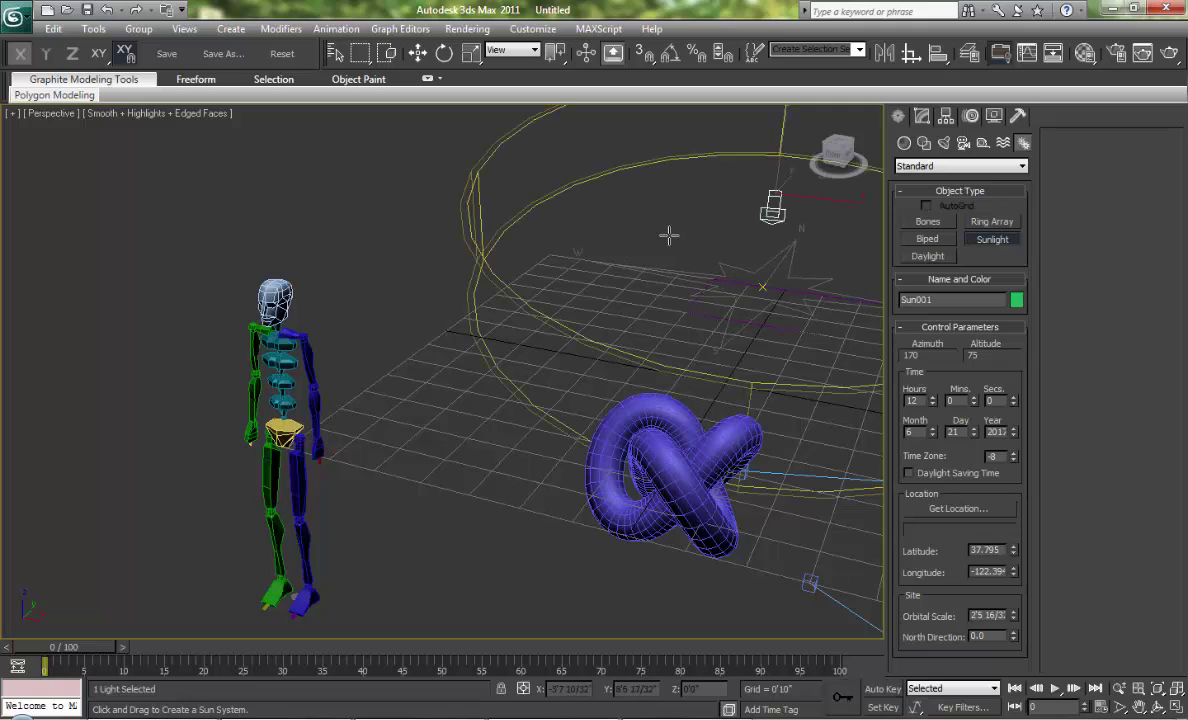
pyautogui.moveTo(668, 233); pyautogui.dragTo(485, 300, button='middle')
pyautogui.rightClick(573, 300)
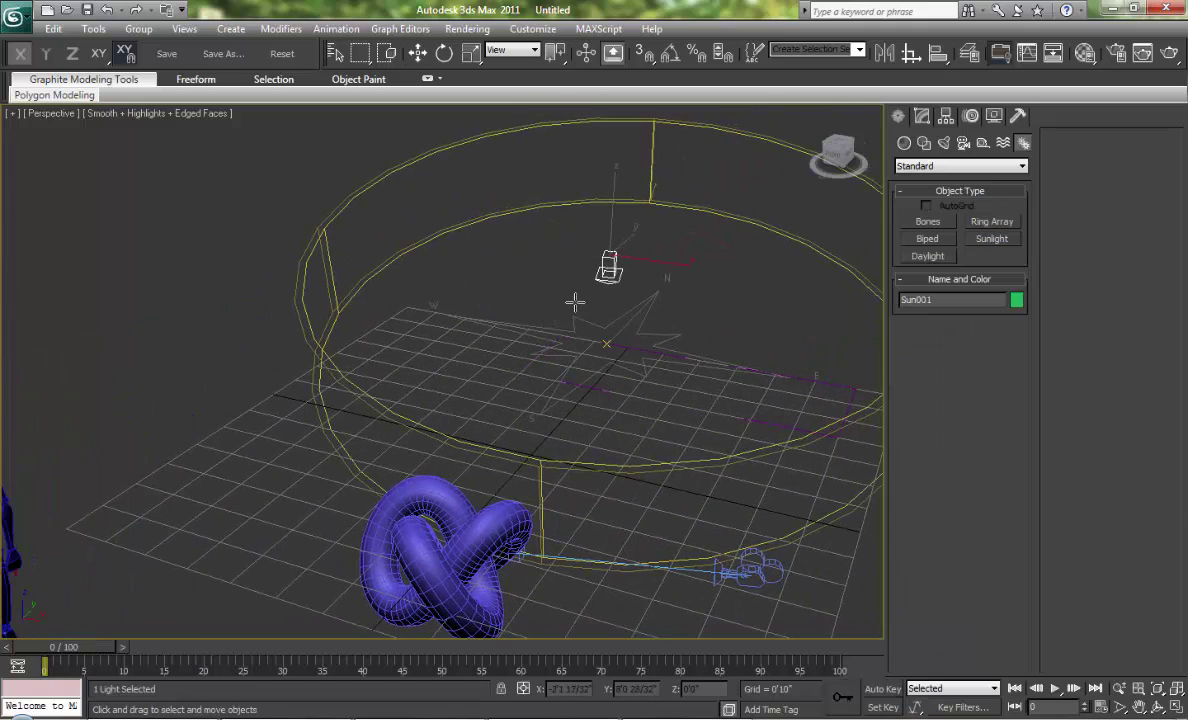
# Step: Examine the whole scene from several angles, including the sun, compass, cameras, biped, splines and torus knot
pyautogui.keyDown('alt'); pyautogui.moveTo(742, 344); pyautogui.dragTo(671, 318, button='middle'); pyautogui.keyUp('alt')
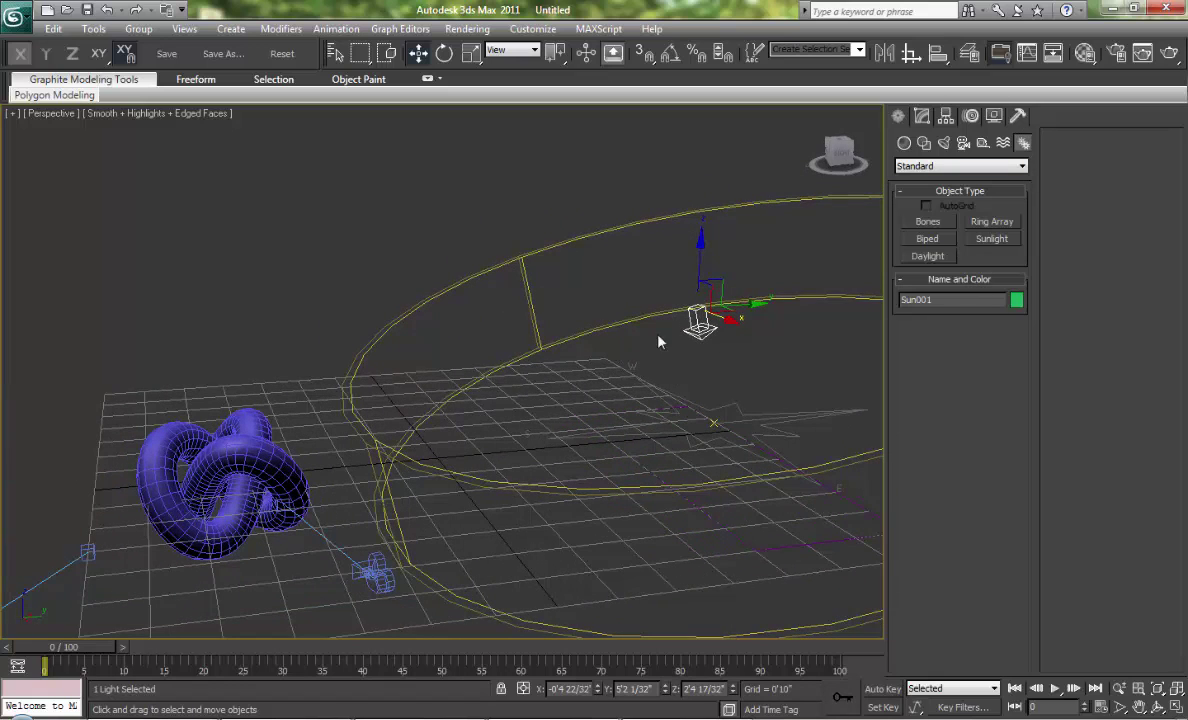
pyautogui.scroll(-5, 745, 305)
pyautogui.keyDown('alt'); pyautogui.moveTo(482, 367); pyautogui.dragTo(530, 360, button='middle'); pyautogui.keyUp('alt')
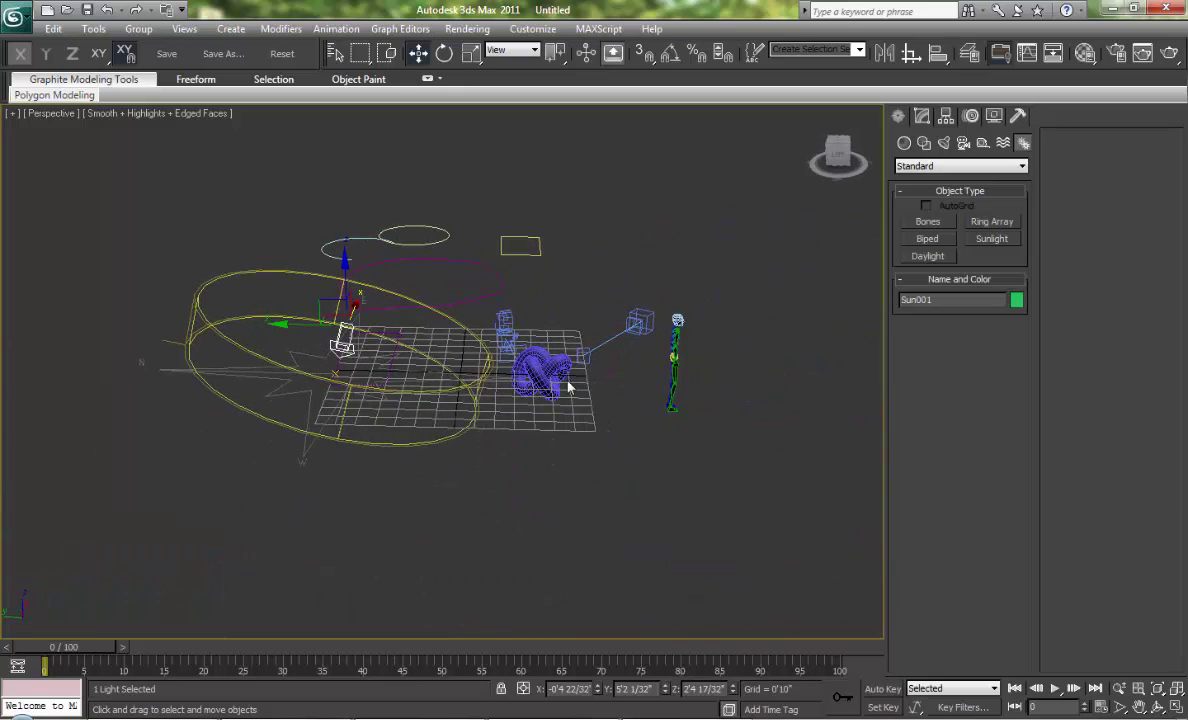
pyautogui.keyDown('alt'); pyautogui.moveTo(315, 274); pyautogui.dragTo(398, 331, button='middle'); pyautogui.keyUp('alt')
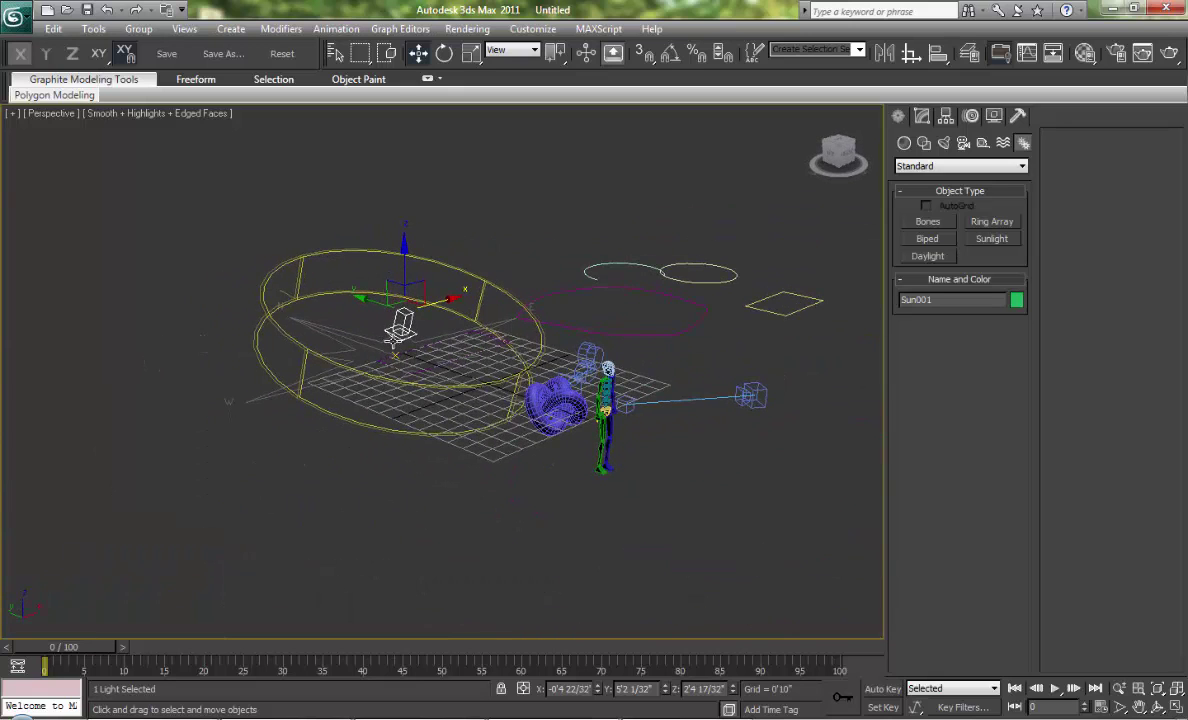
pyautogui.scroll(2, 380, 310)
pyautogui.keyDown('alt'); pyautogui.moveTo(486, 309); pyautogui.dragTo(443, 337, button='middle'); pyautogui.keyUp('alt')
pyautogui.keyDown('alt'); pyautogui.moveTo(517, 313); pyautogui.dragTo(440, 352, button='middle'); pyautogui.keyUp('alt')
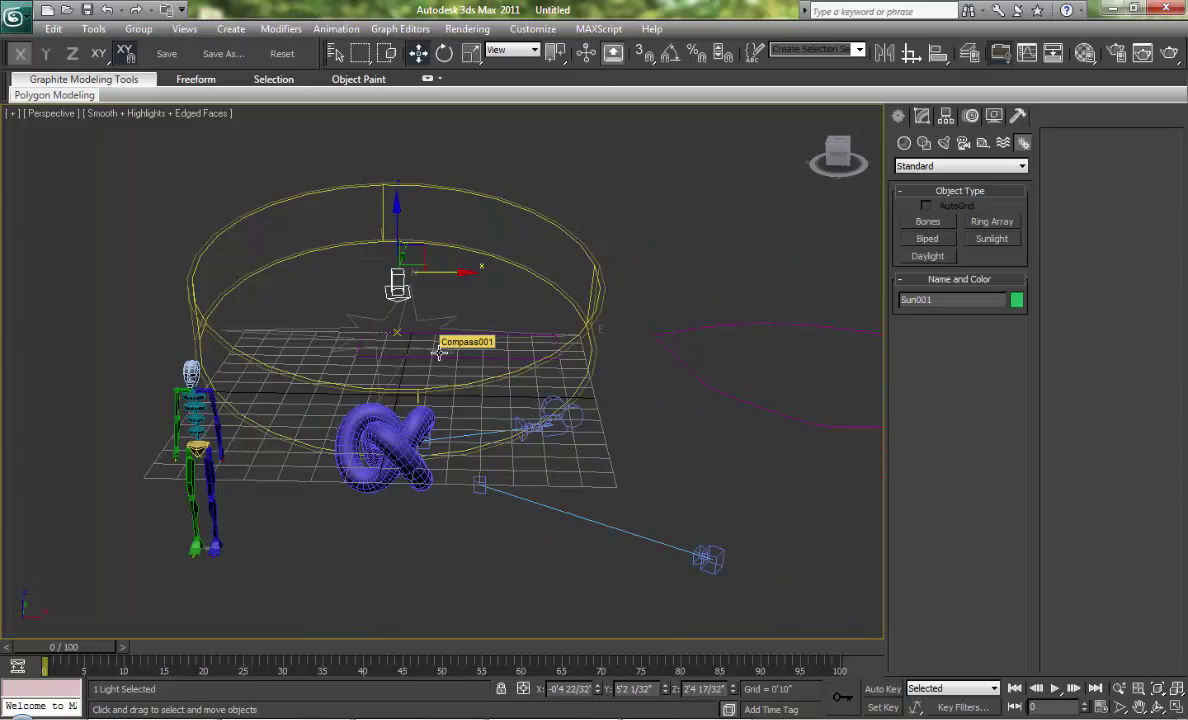